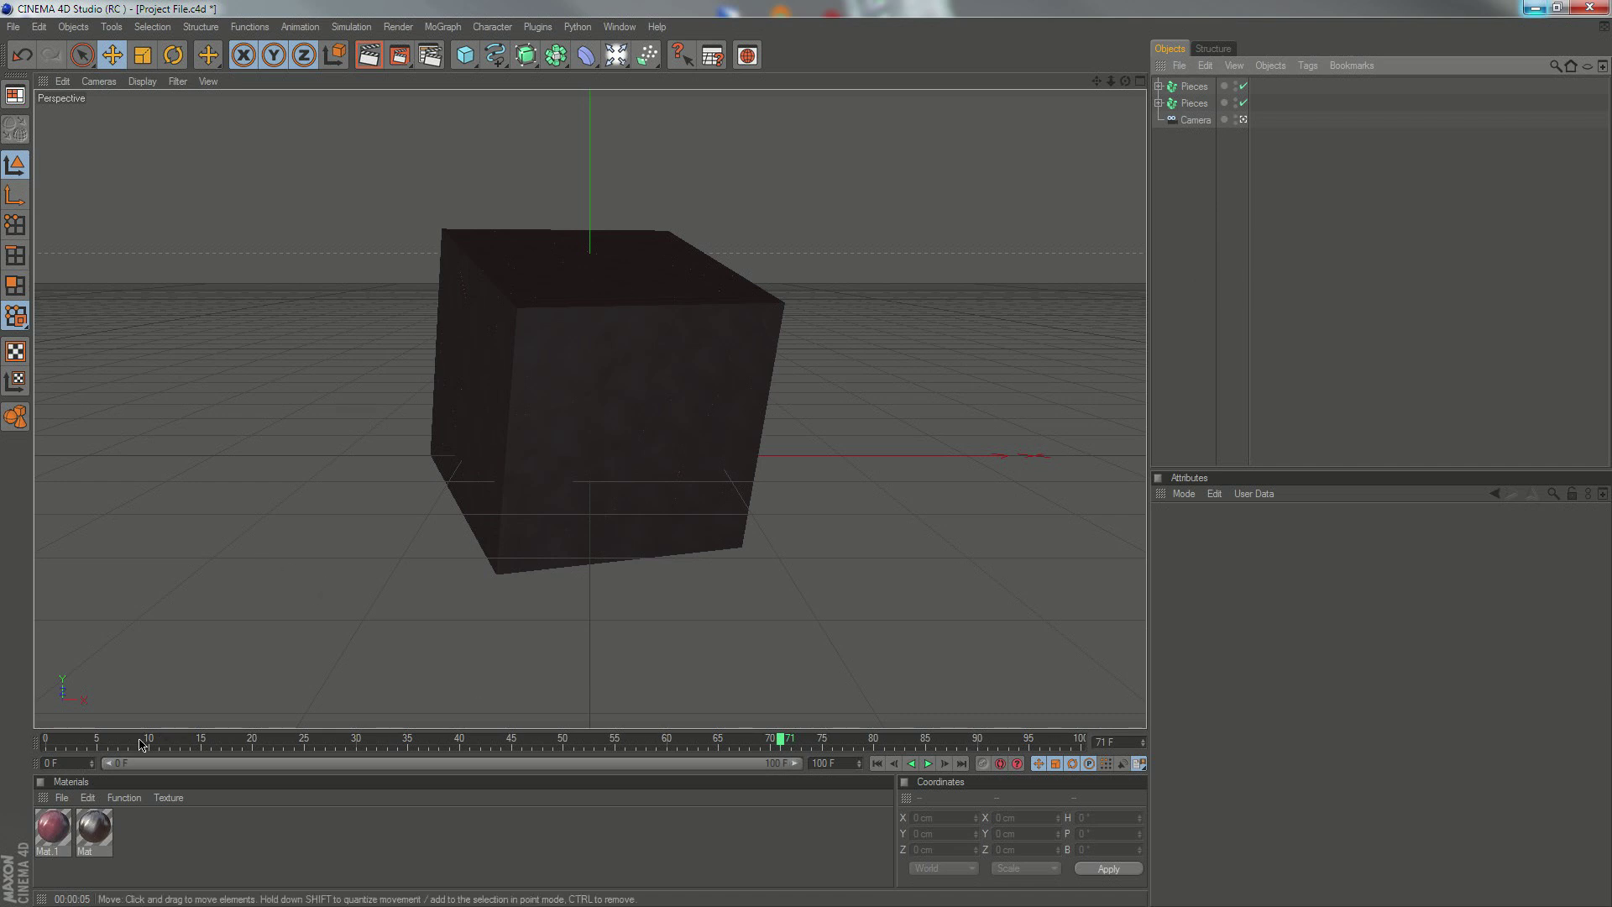
Step: Rewind to the first frame and rename the two Pieces objects Cube and Oil Tank
click(49, 739)
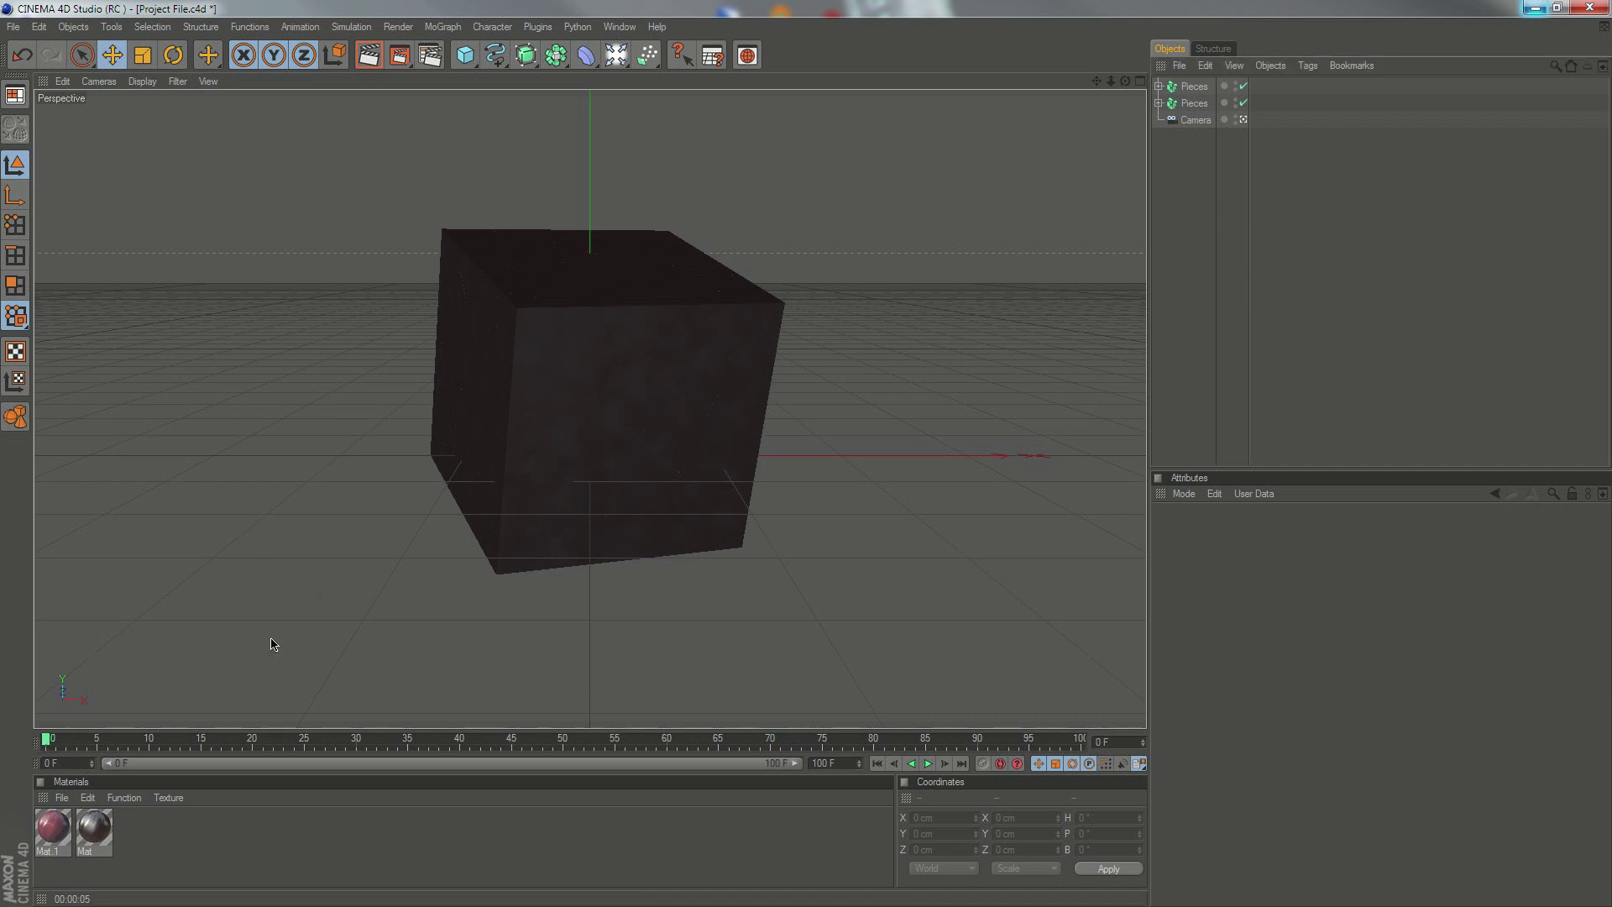
click(1193, 103)
double_click(1195, 102)
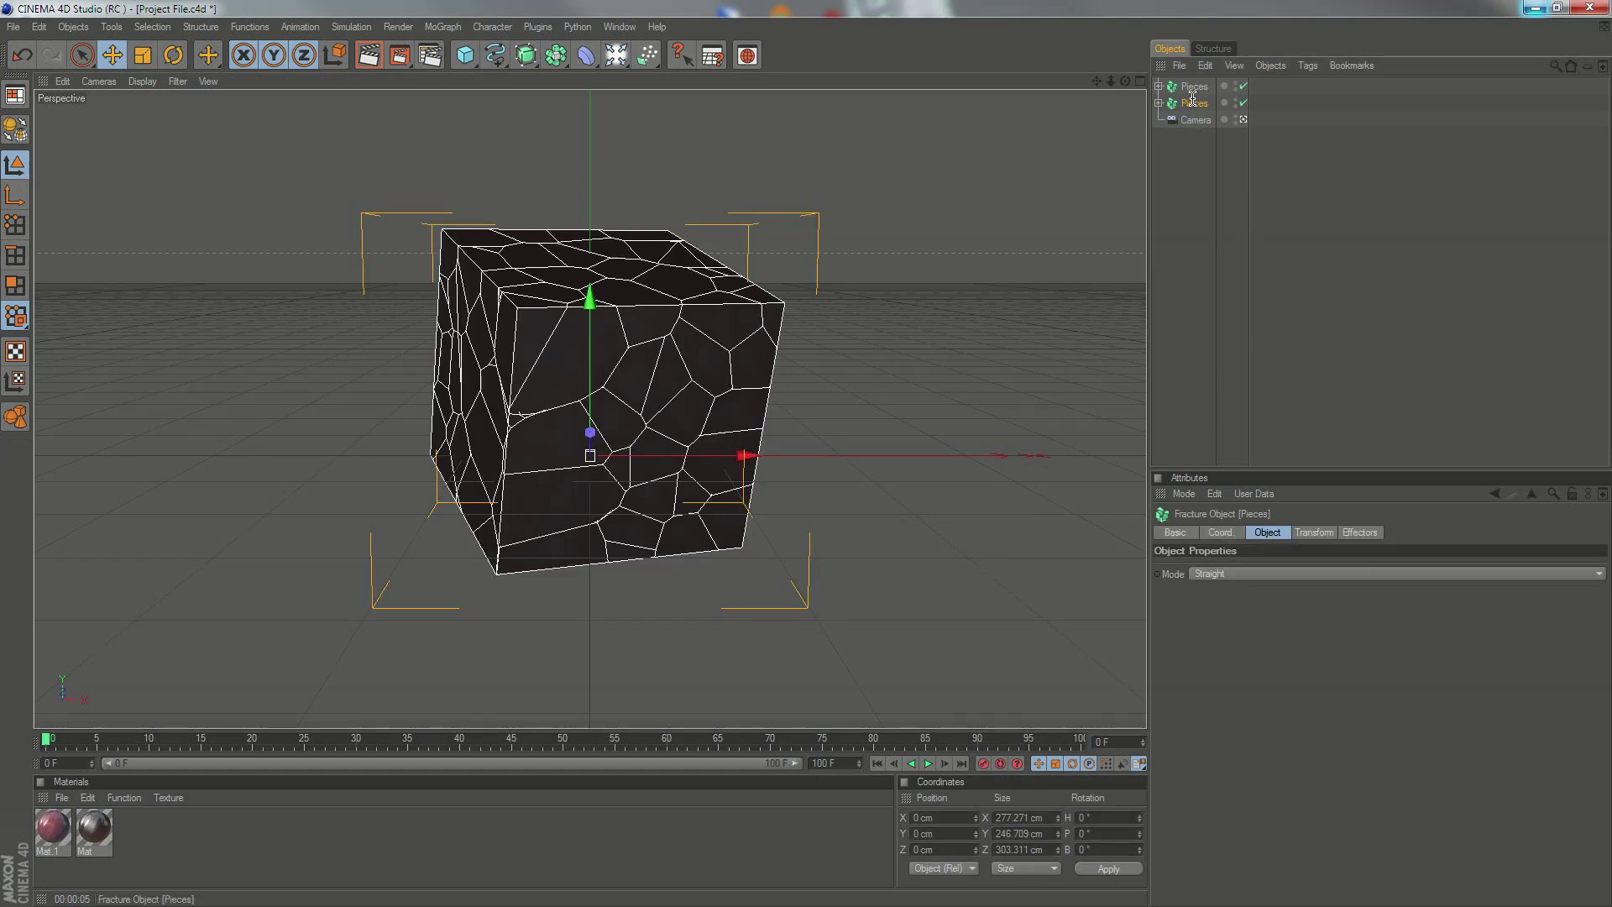
text(Cube)
key(Return)
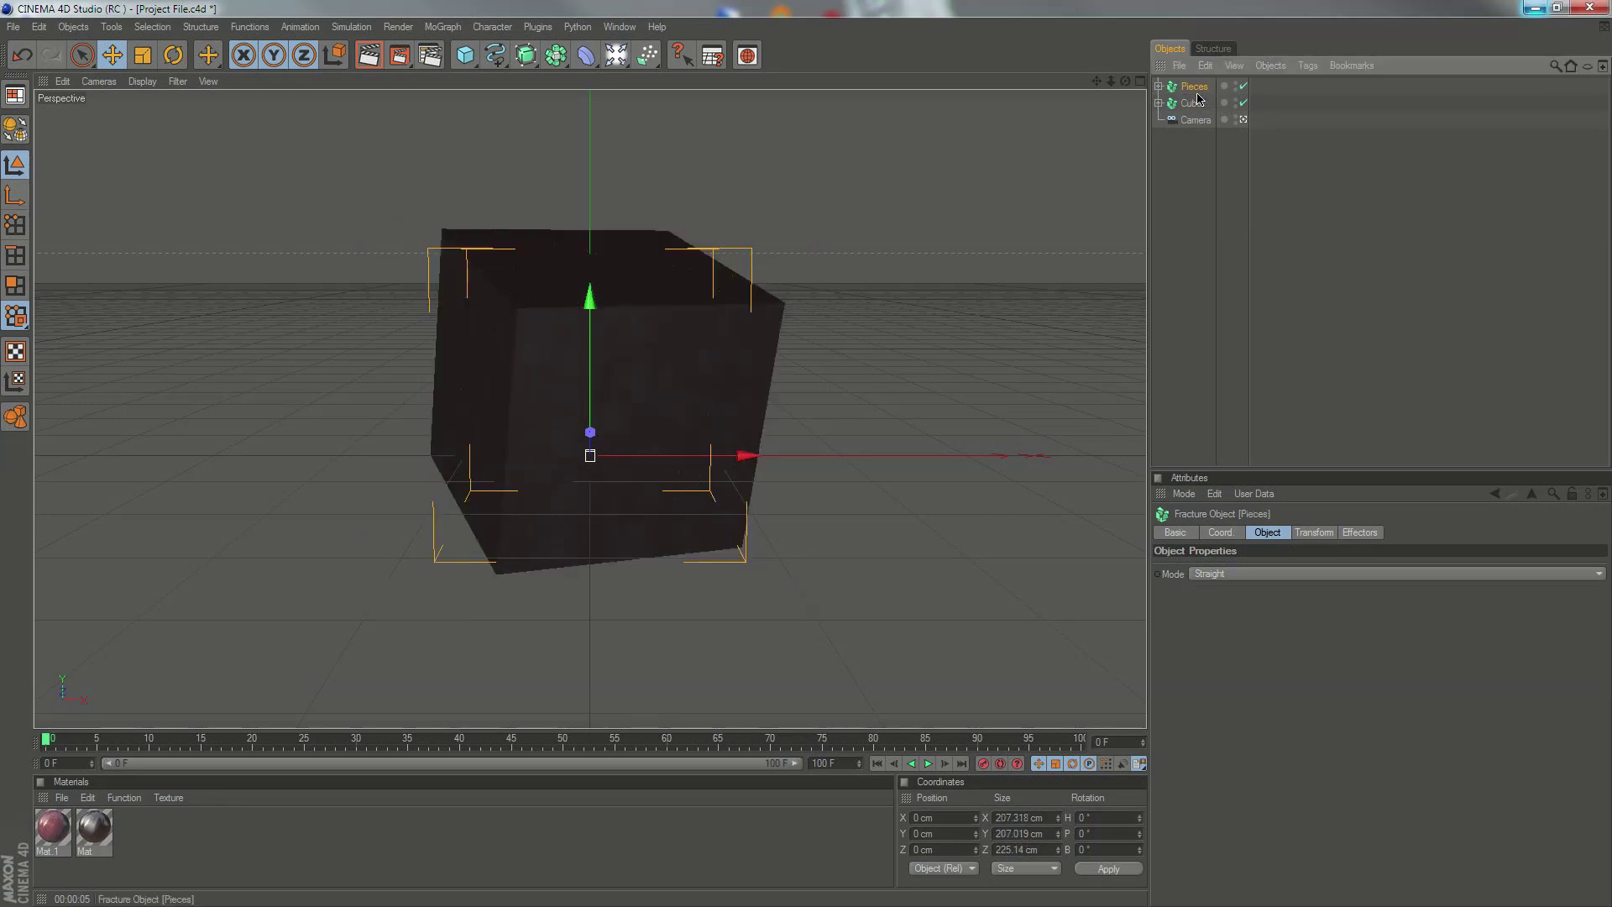
double_click(1197, 87)
text(O)
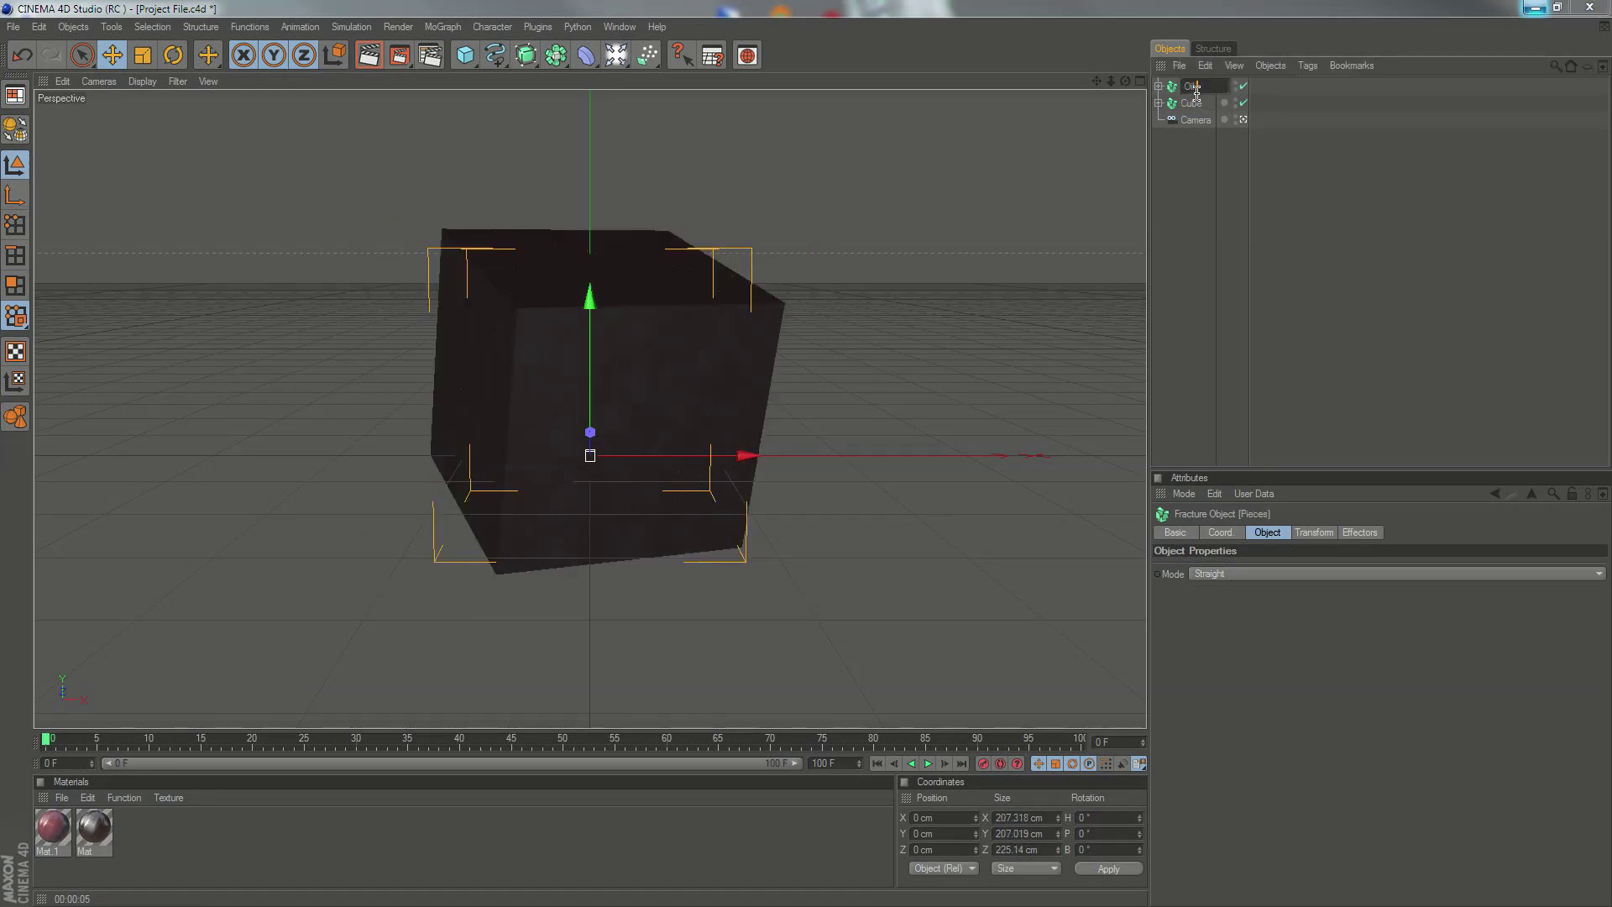
text(il Bl)
key(Return)
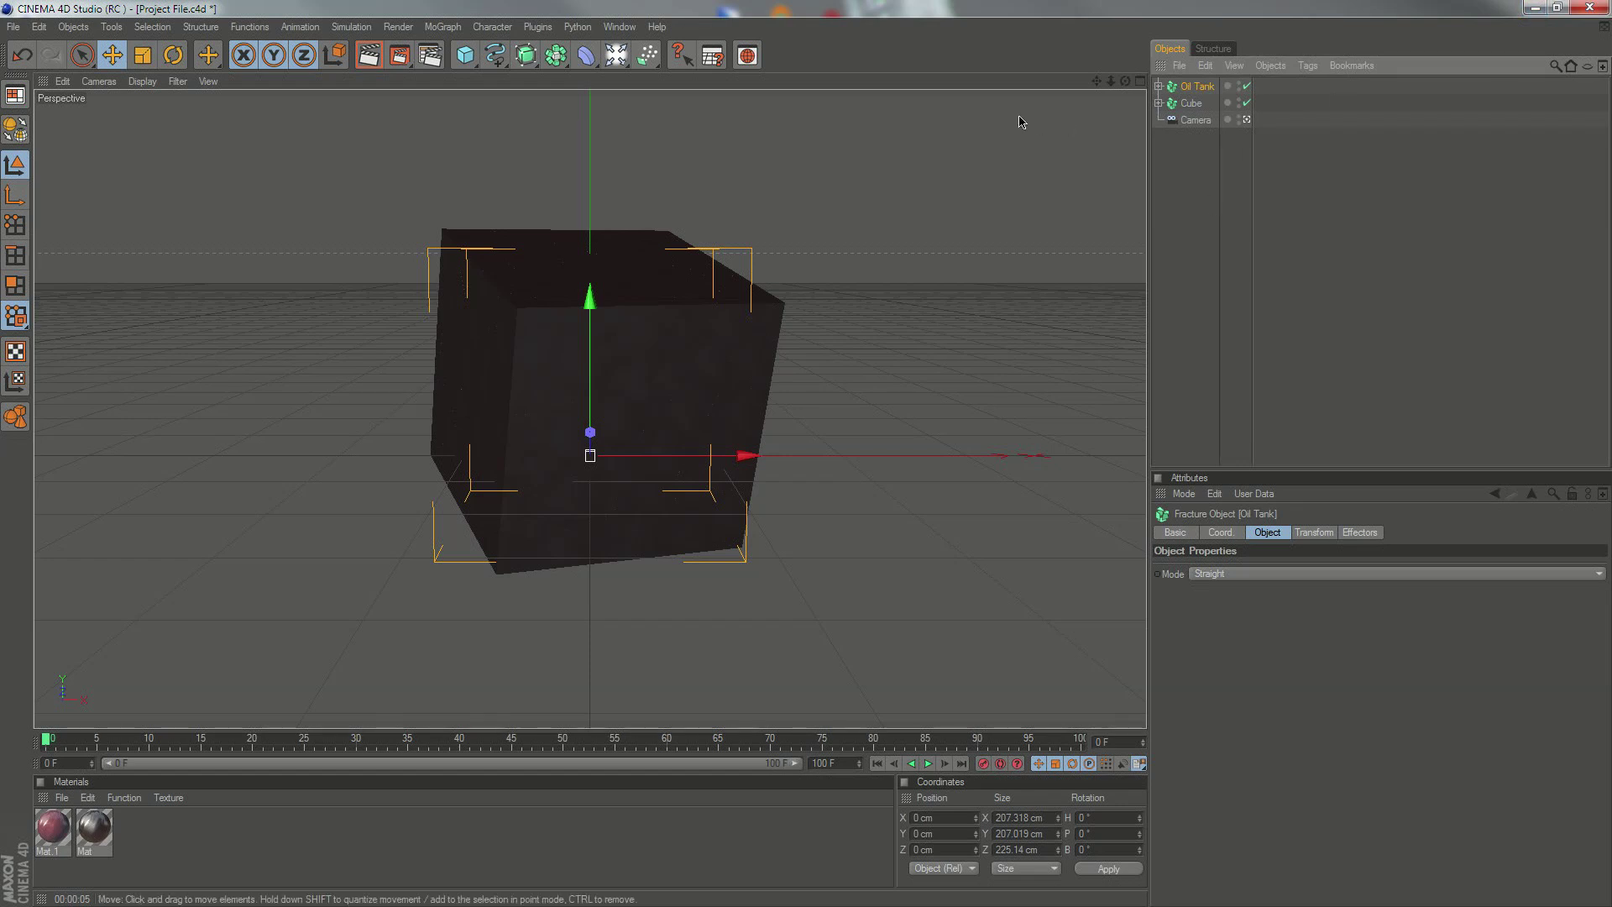
Step: Add a Transform object from the Python plugins and name it Cube
click(576, 26)
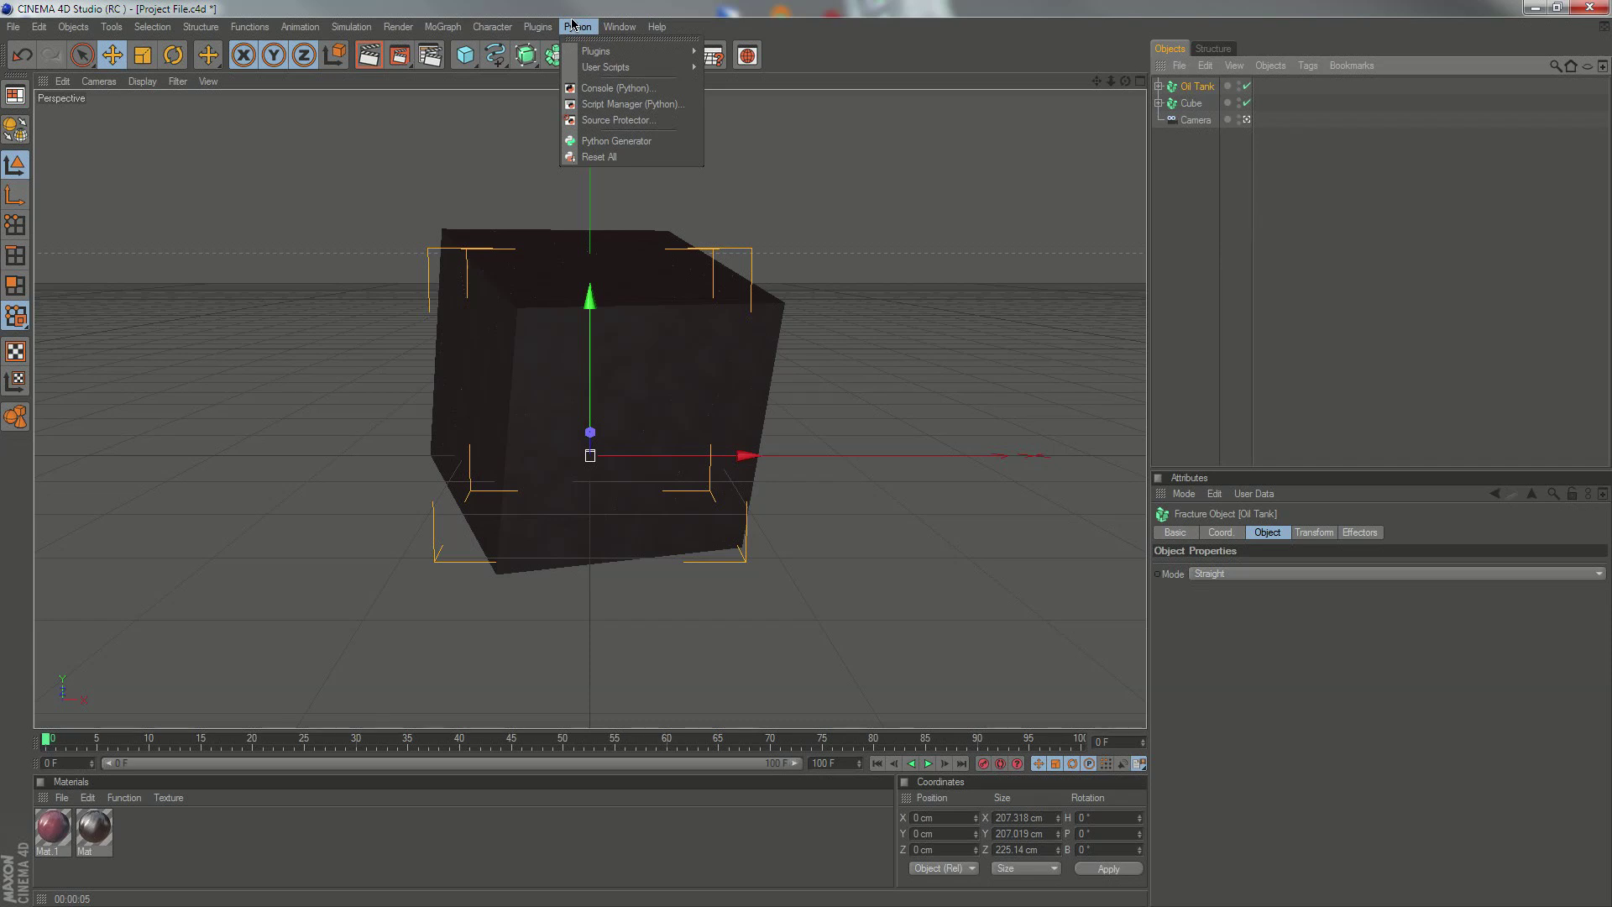
mouse_move(622, 51)
click(773, 147)
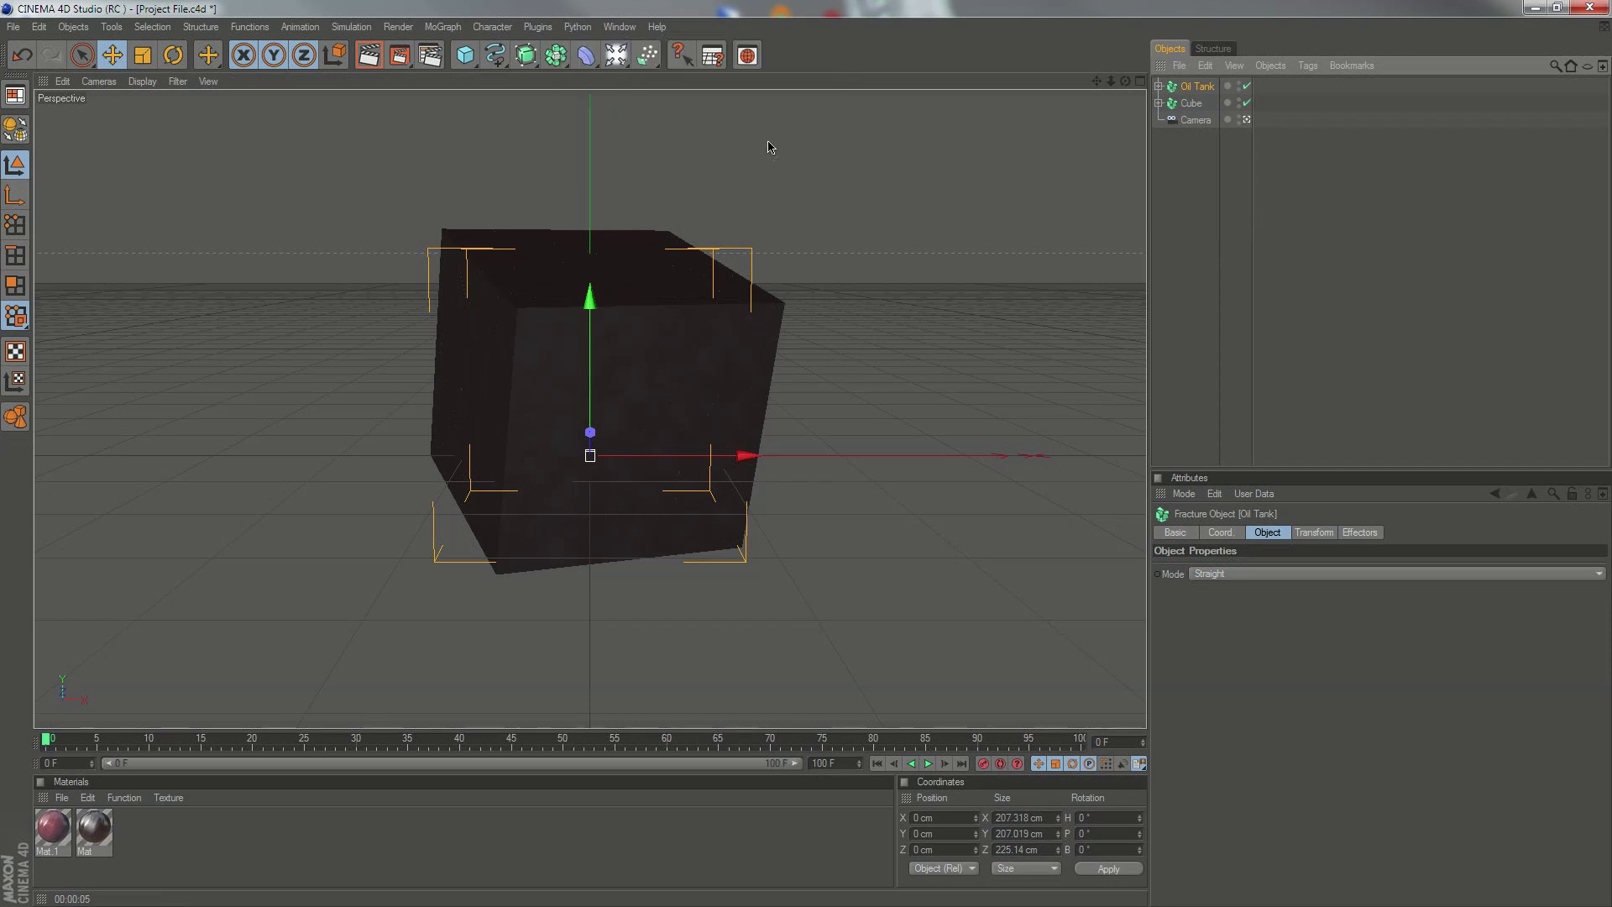
double_click(1199, 86)
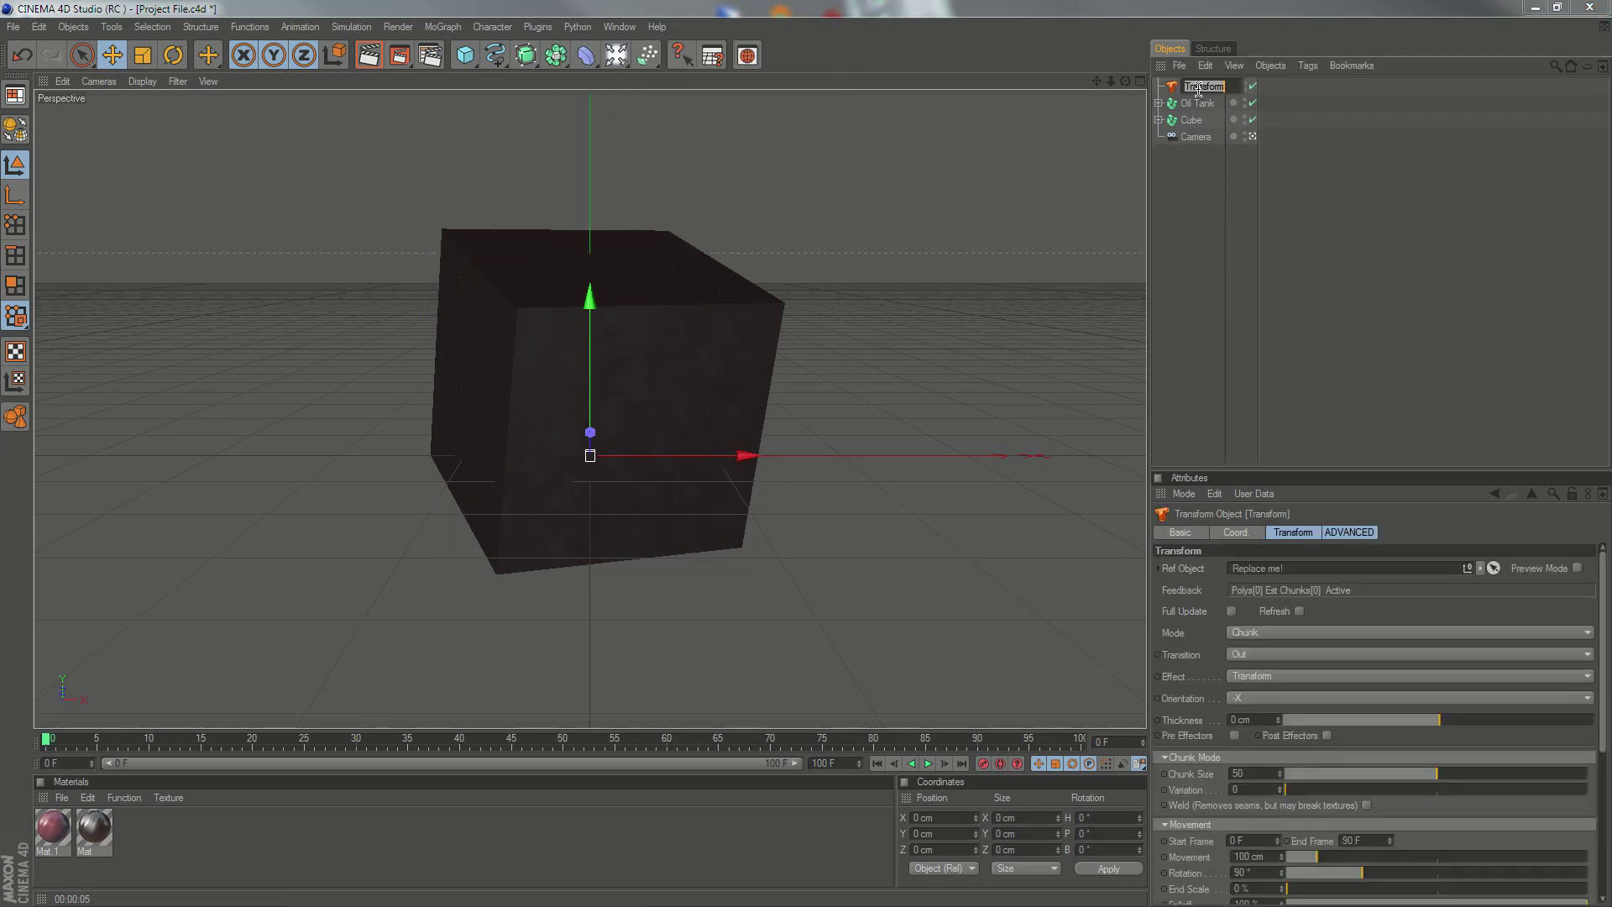
text(Cube)
key(Return)
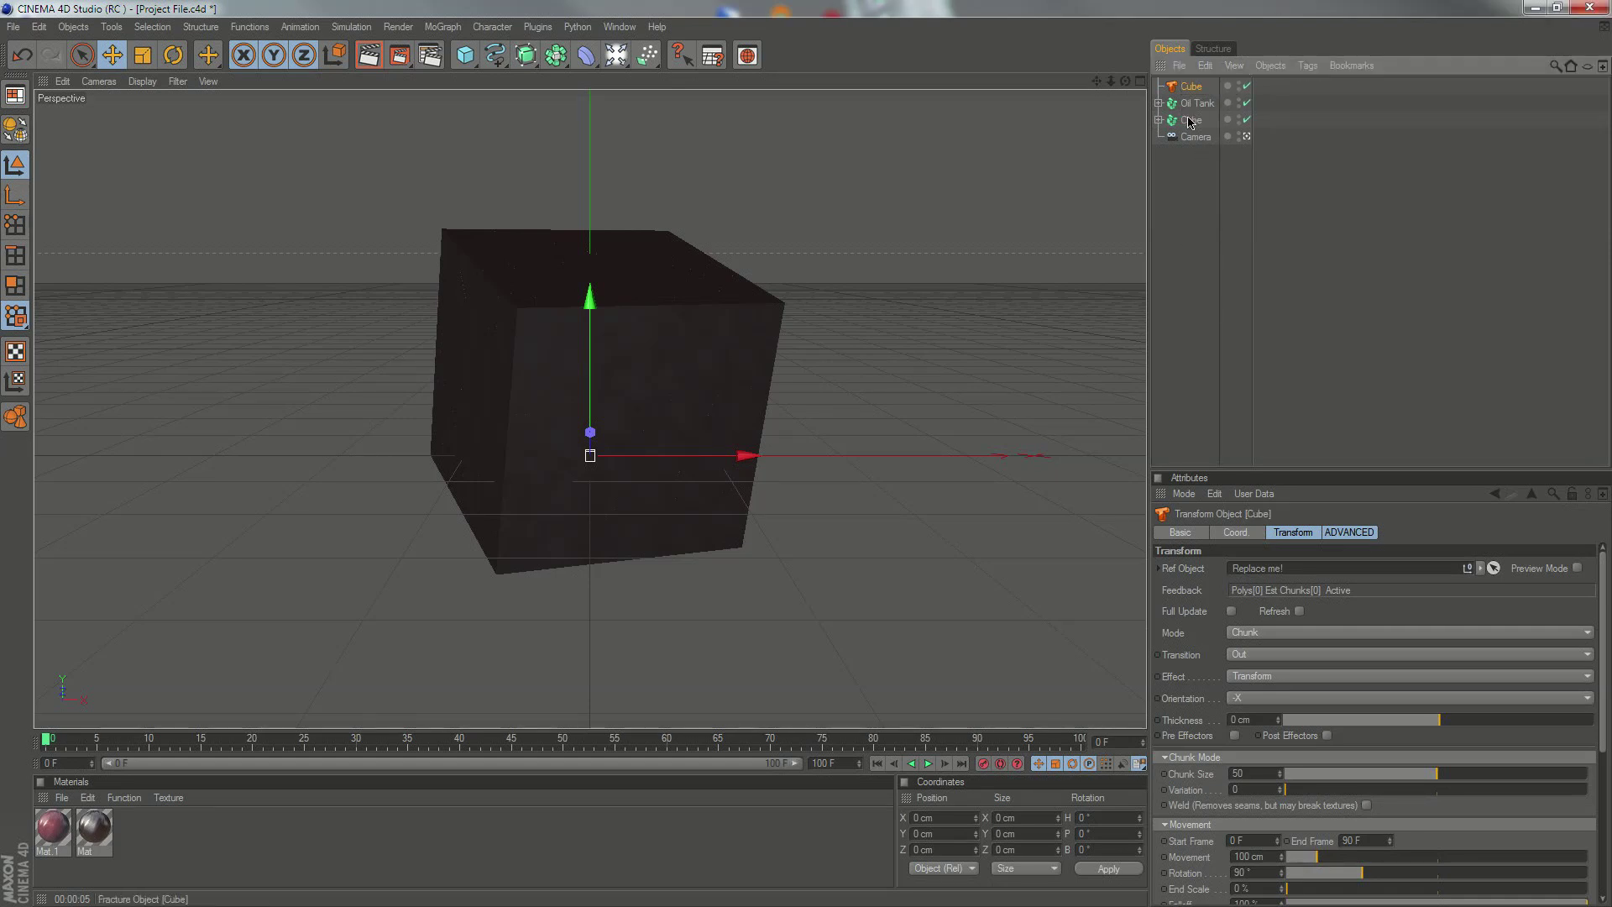
Step: Reference the Cube fracture, switch to Existing Parts mode, refresh, and play the blast
drag(1190, 122, 1270, 571)
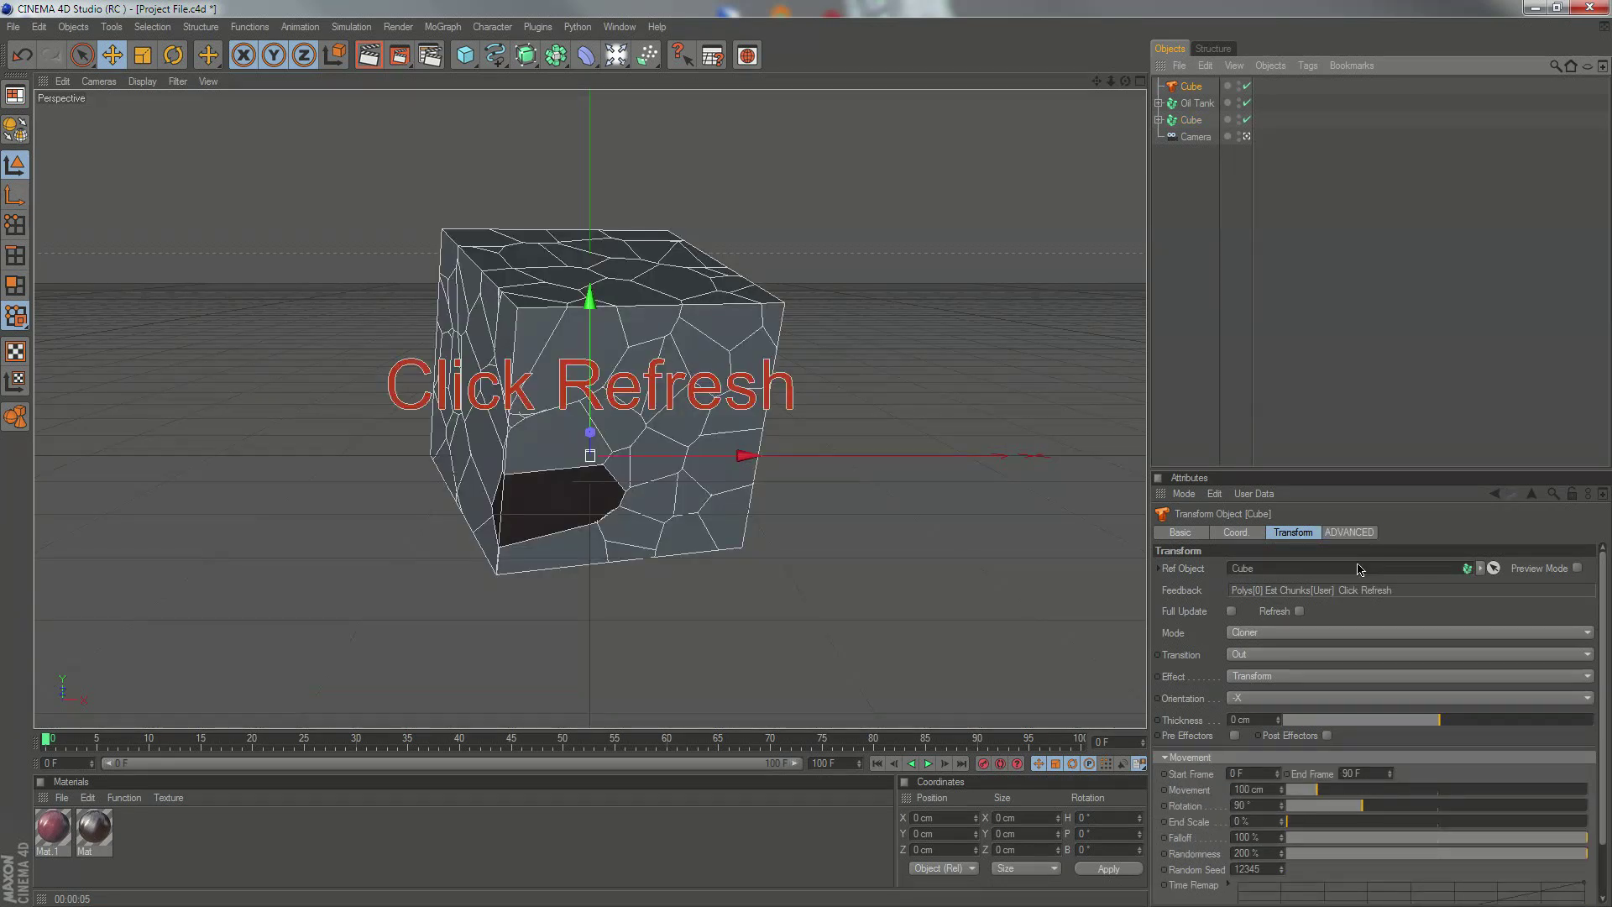
click(1299, 611)
click(1302, 632)
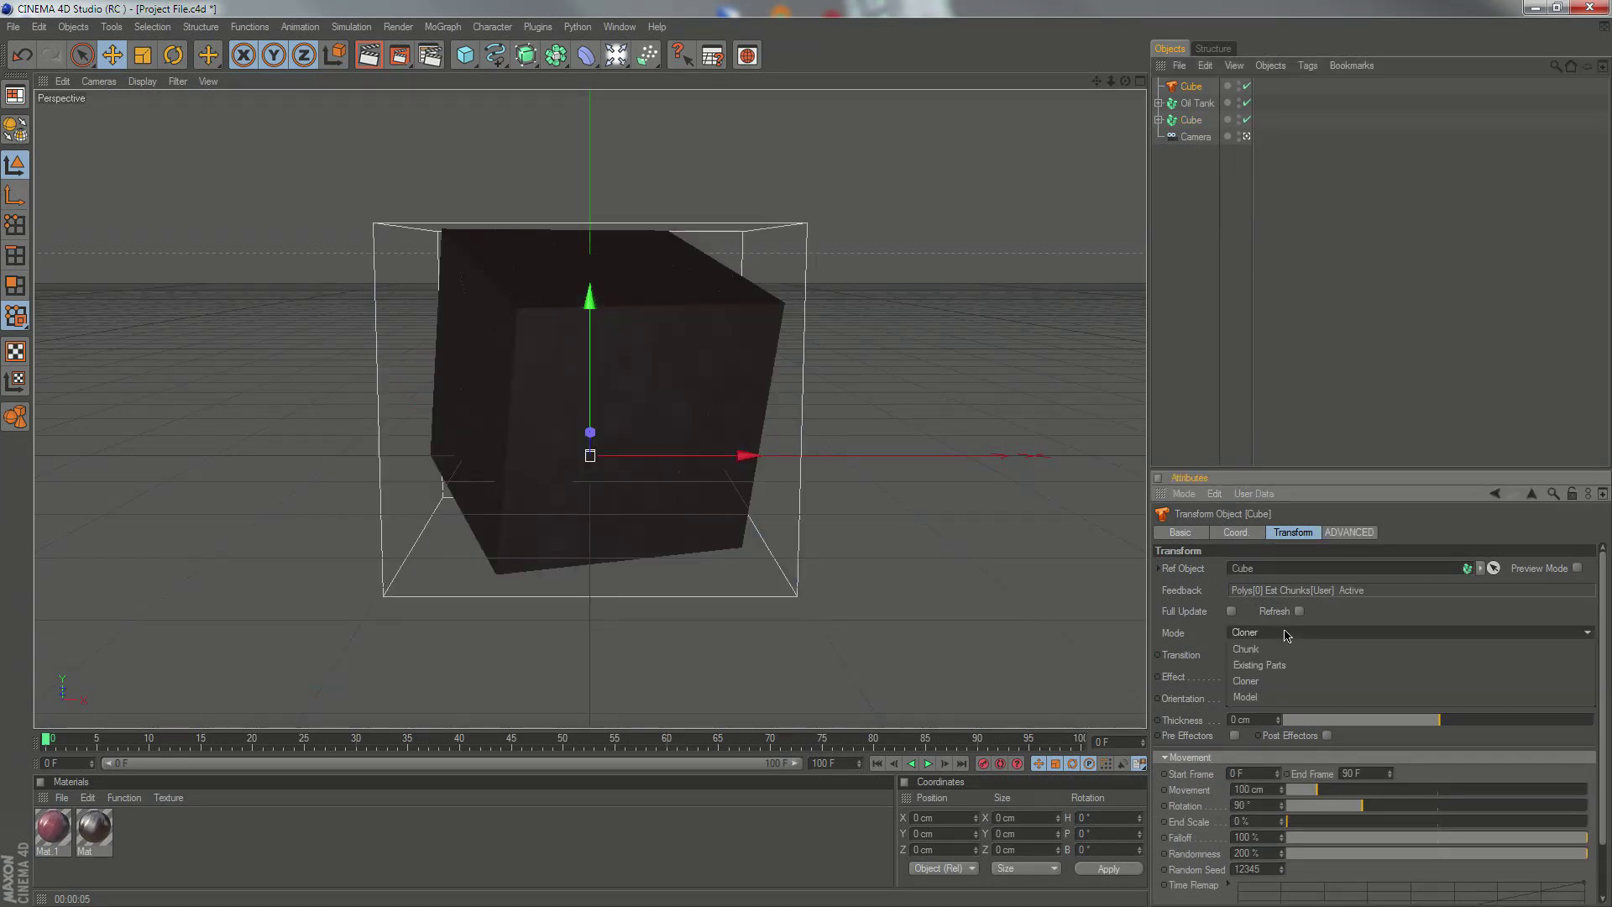
click(1297, 664)
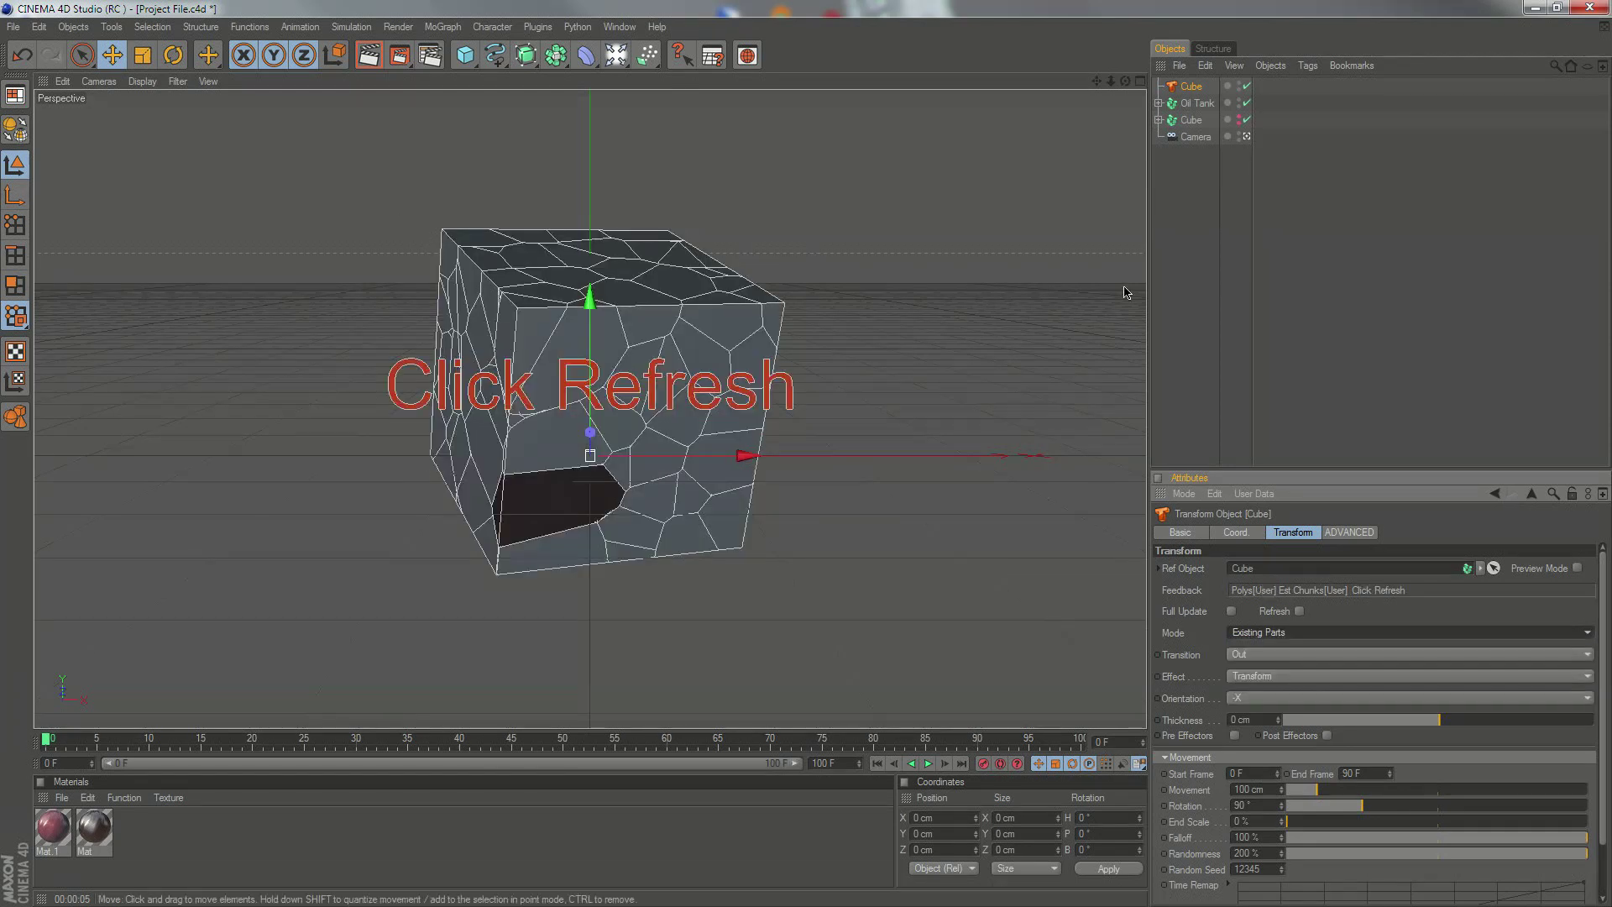
click(1299, 611)
key(F8)
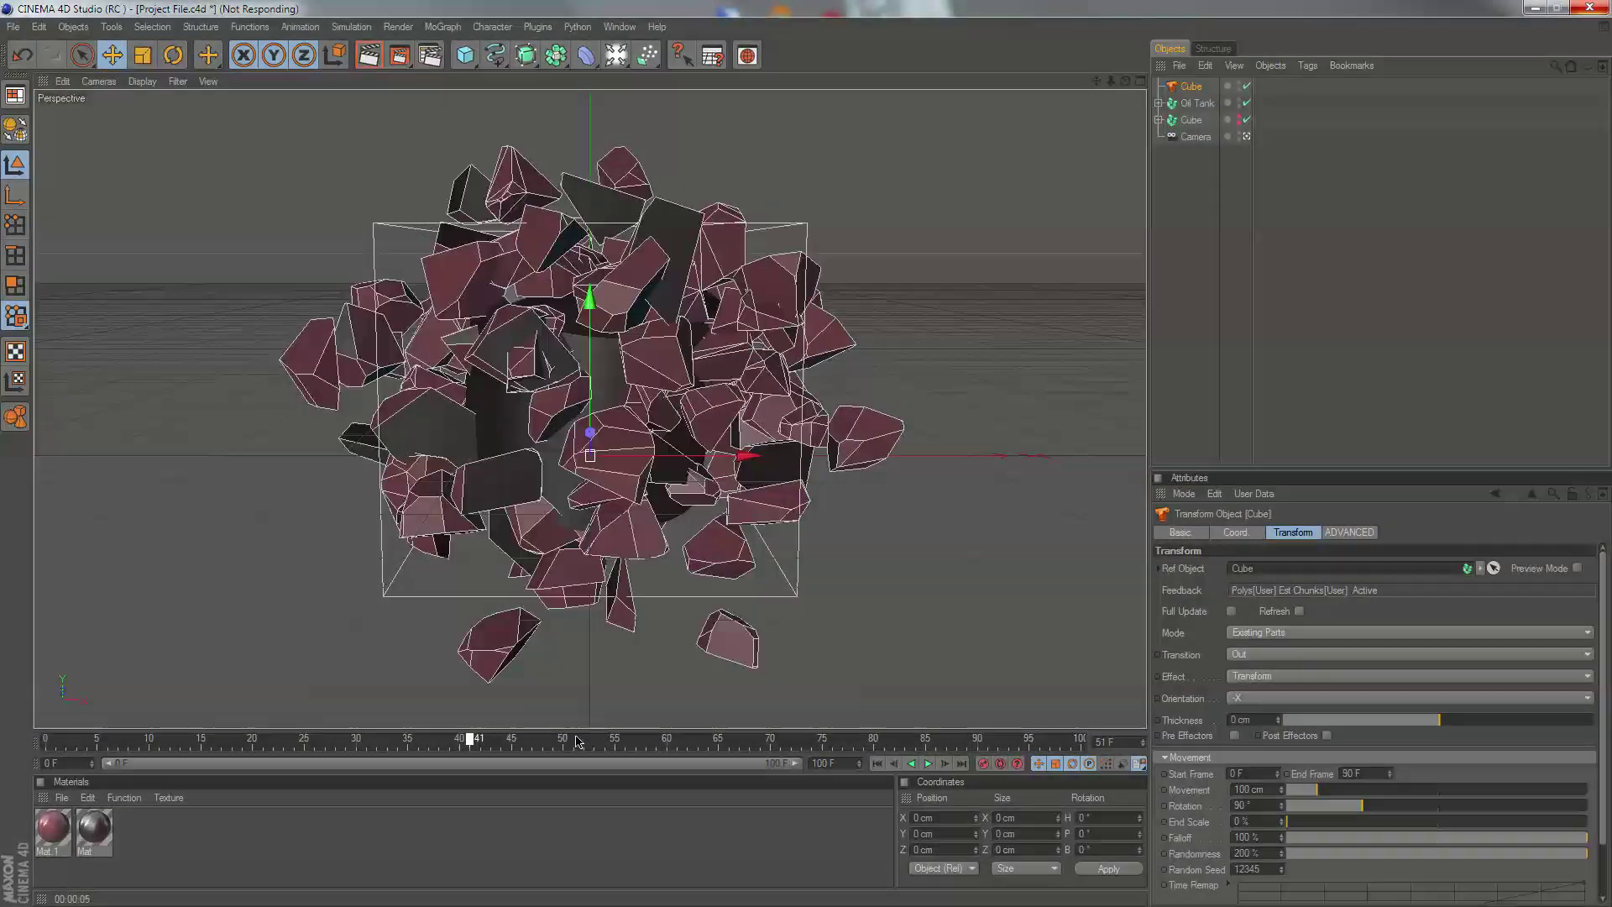
drag(483, 744, 388, 744)
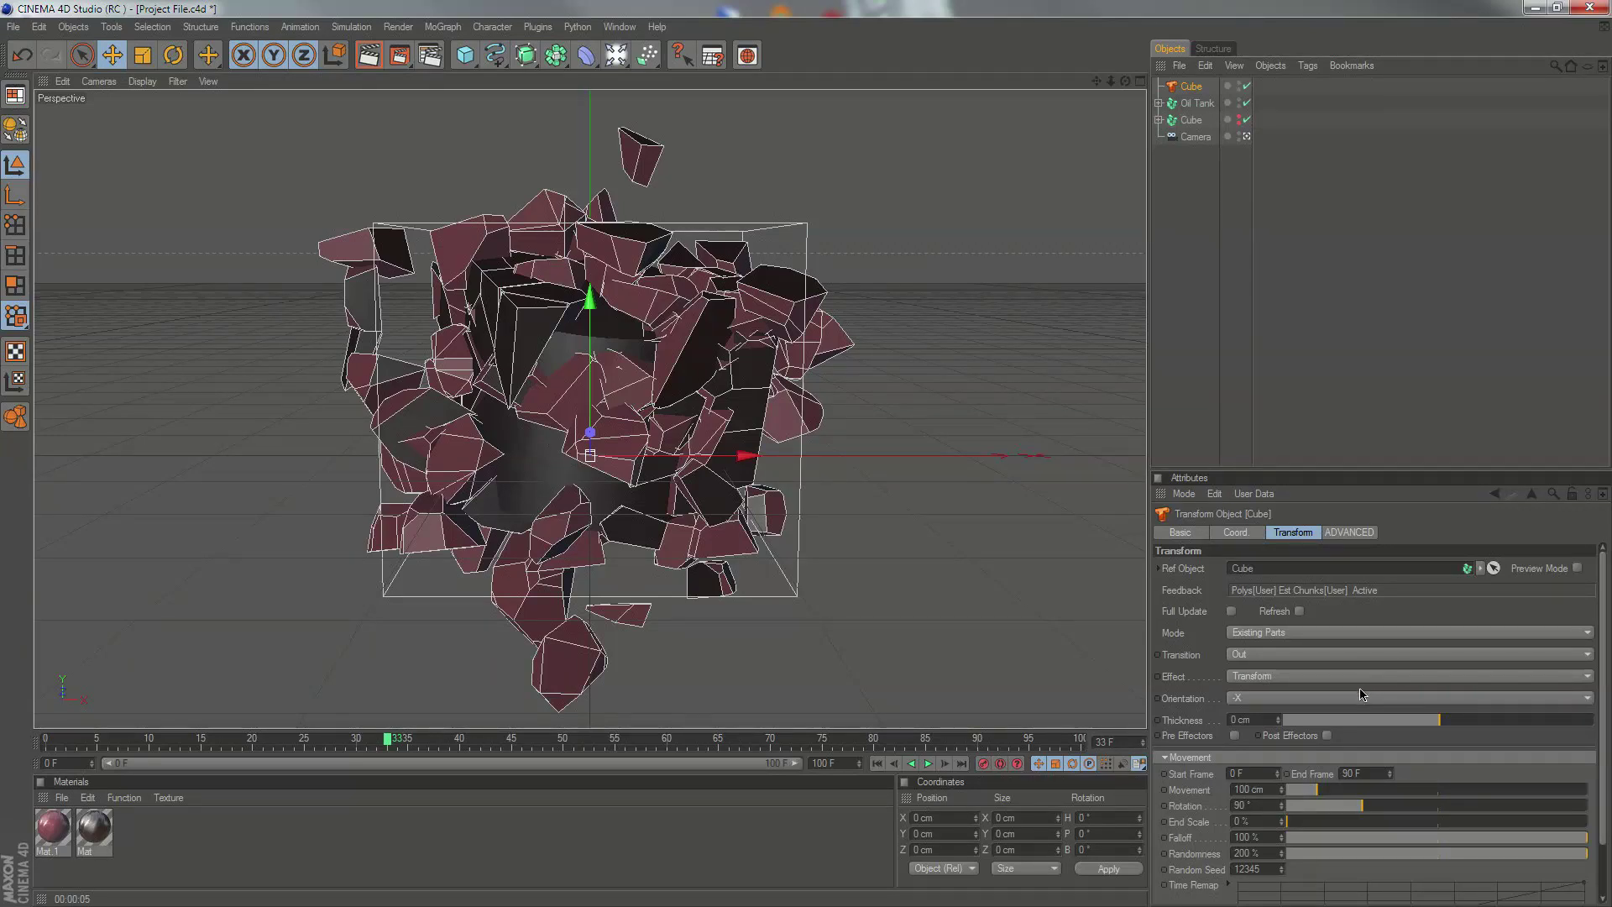
Step: Set the Cube transform's effect to Implode and scrub the timeline to watch fragments collapse
click(1331, 678)
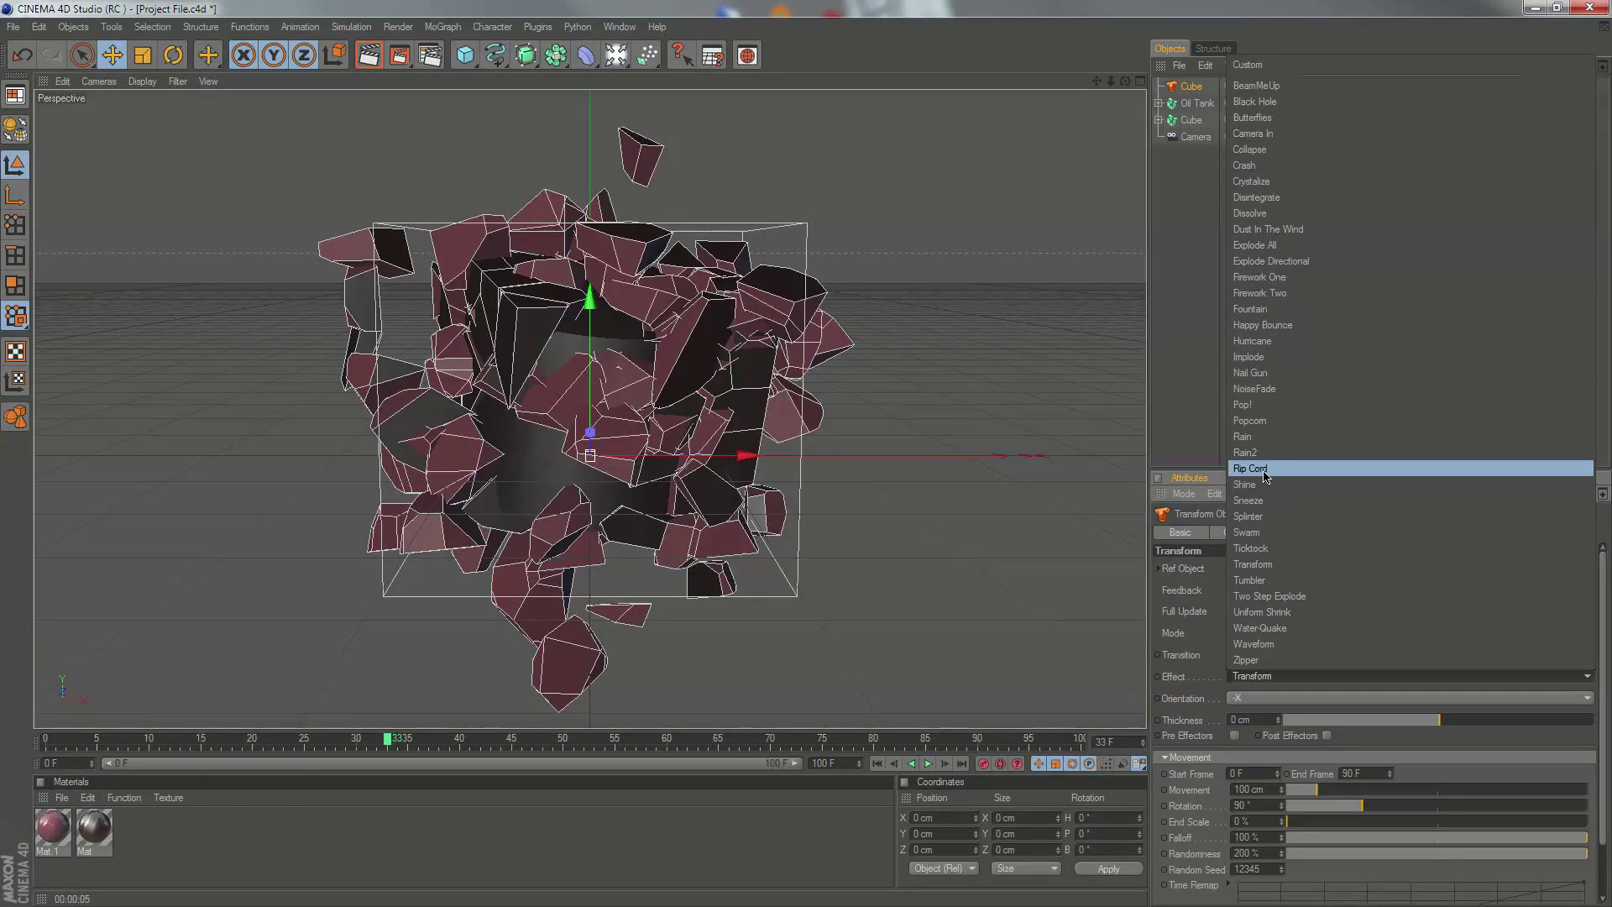
click(1274, 360)
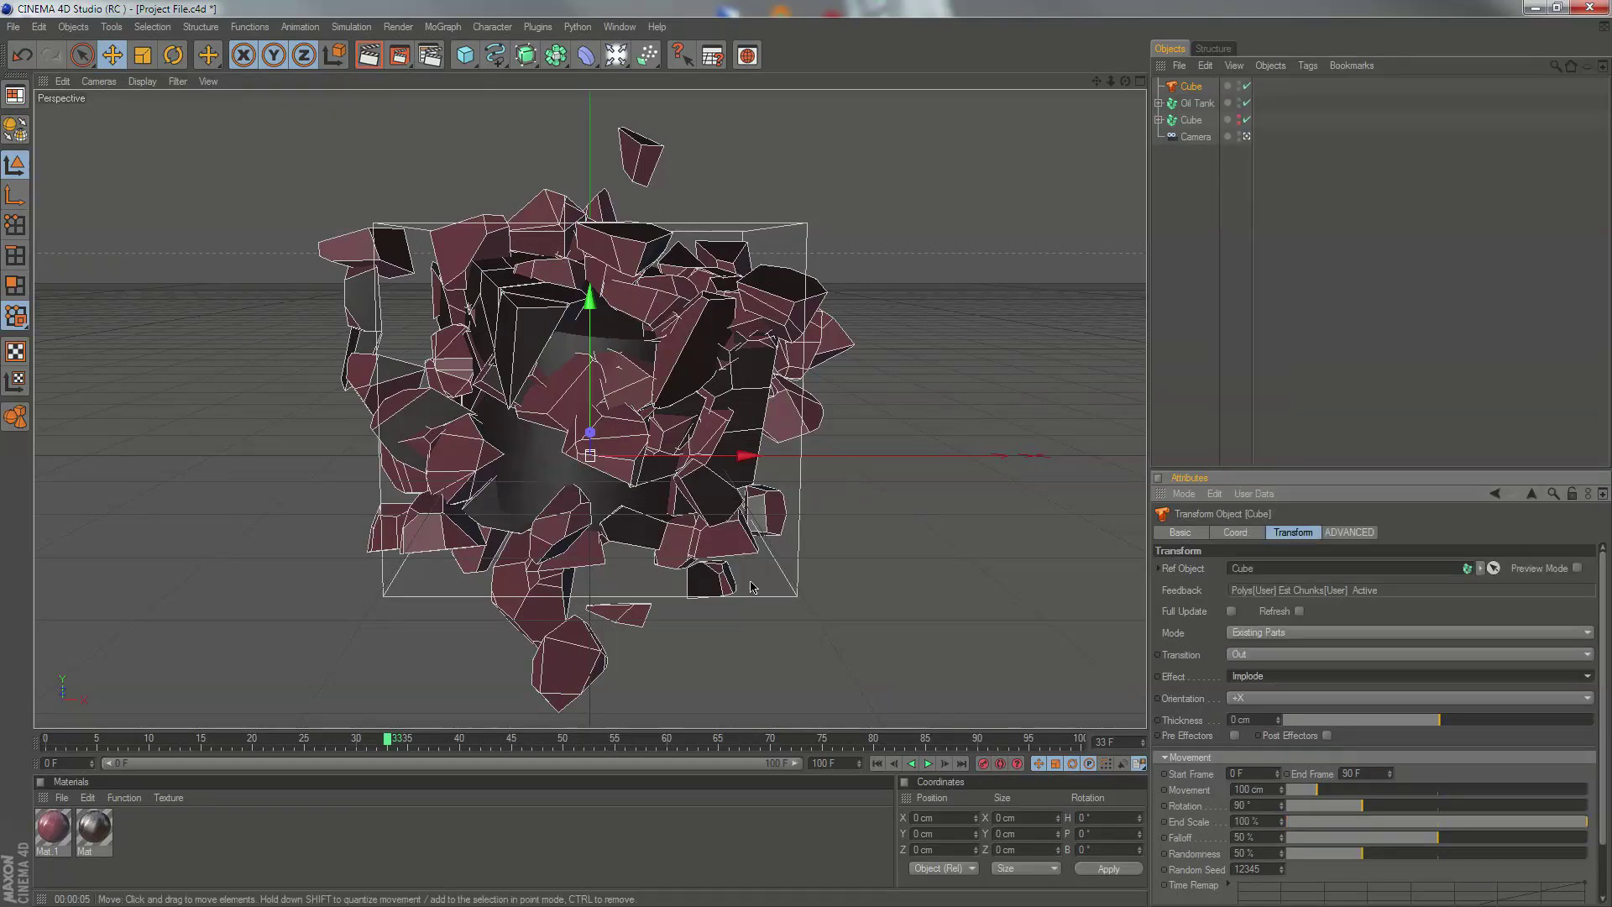
drag(128, 742, 554, 742)
drag(649, 700, 403, 673)
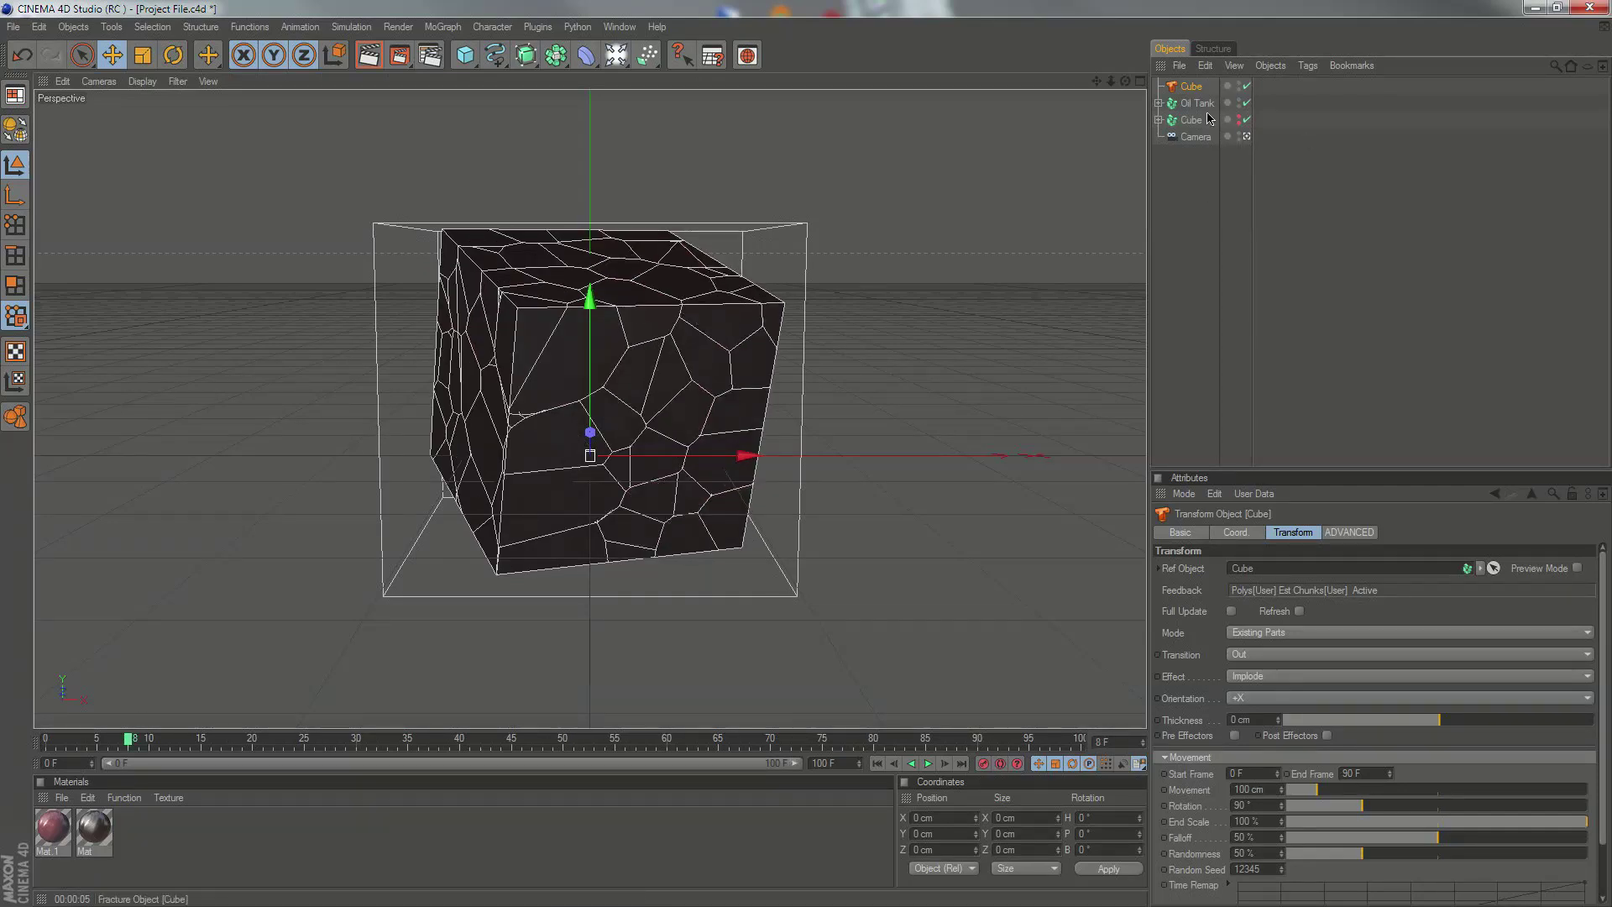
Step: Add a second Transform object from the plugins and name it Oil Tank
click(550, 27)
mouse_move(578, 27)
click(763, 136)
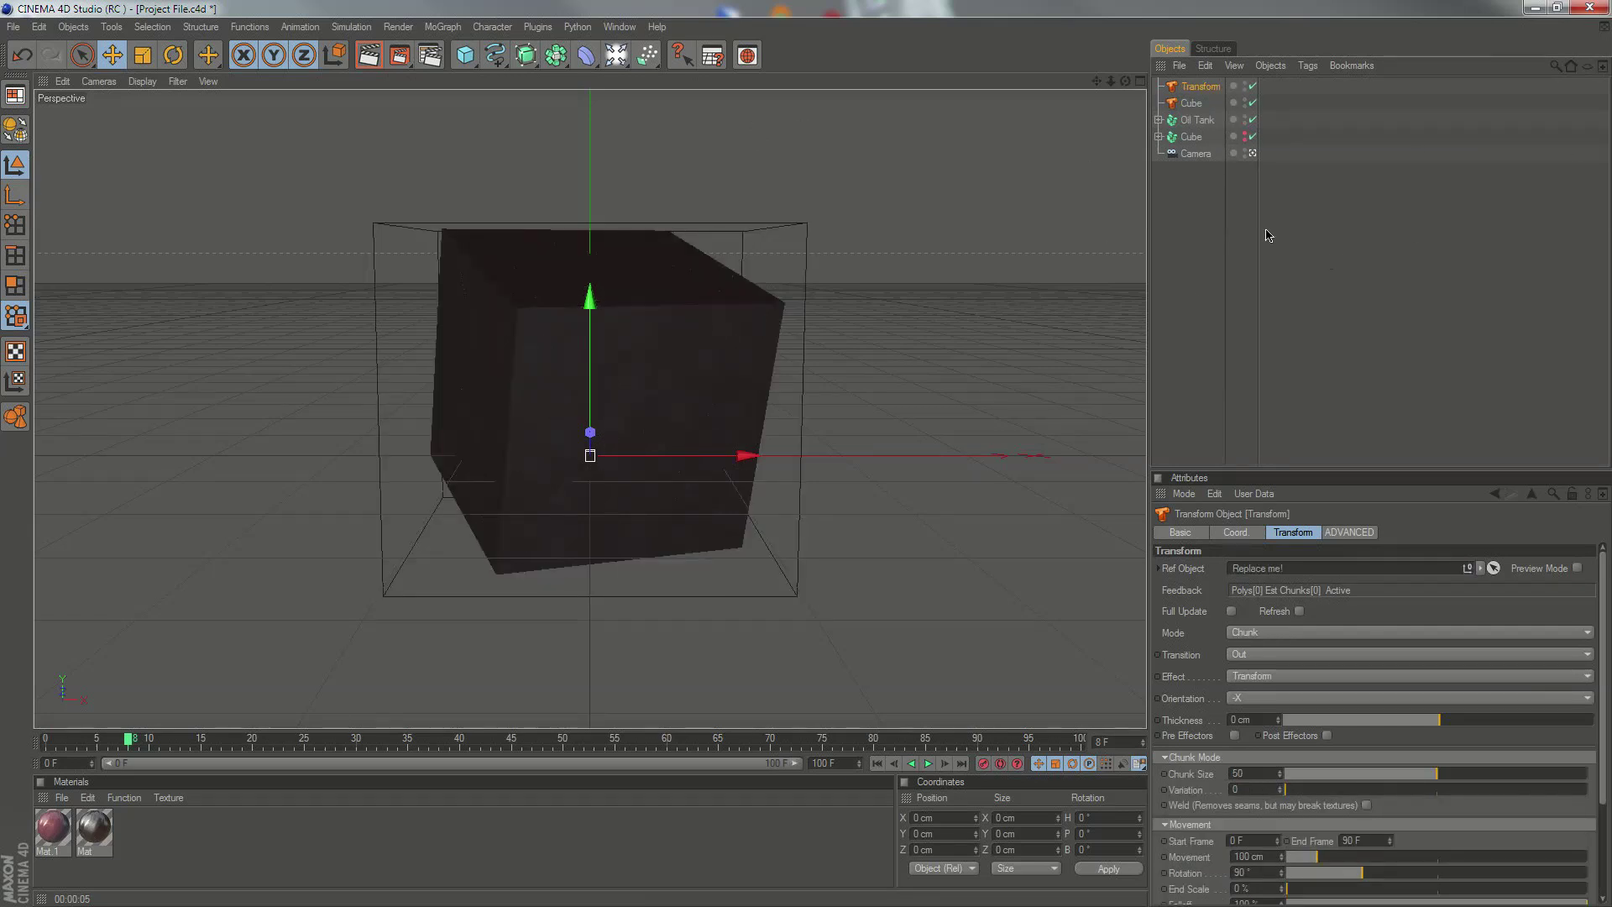
double_click(1201, 86)
text(O)
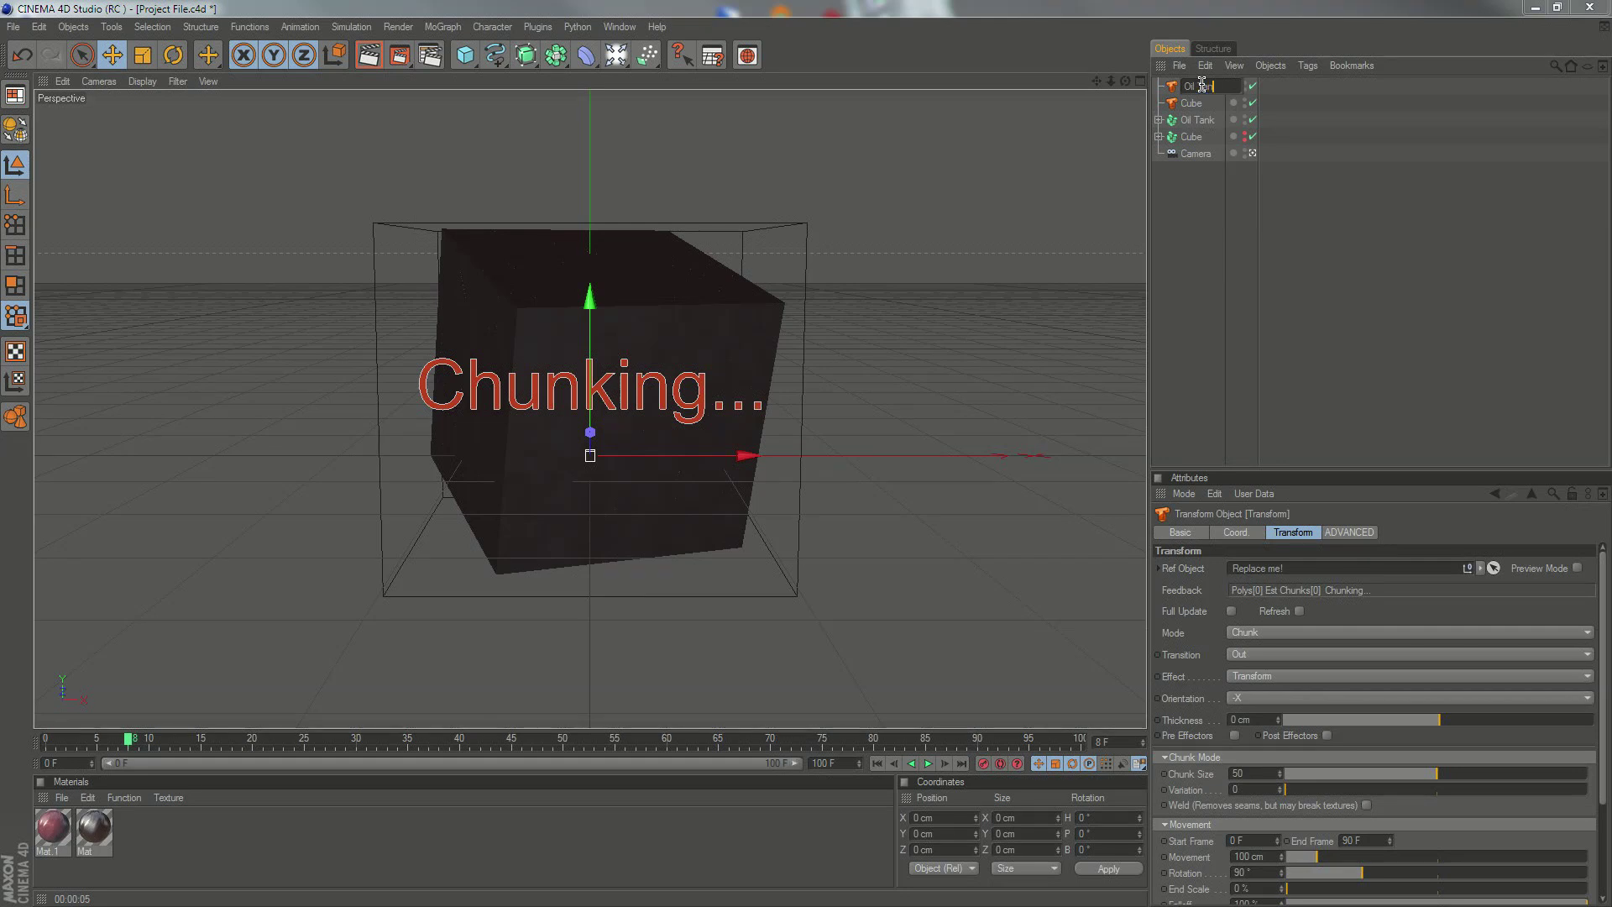
text(il Tank)
key(Return)
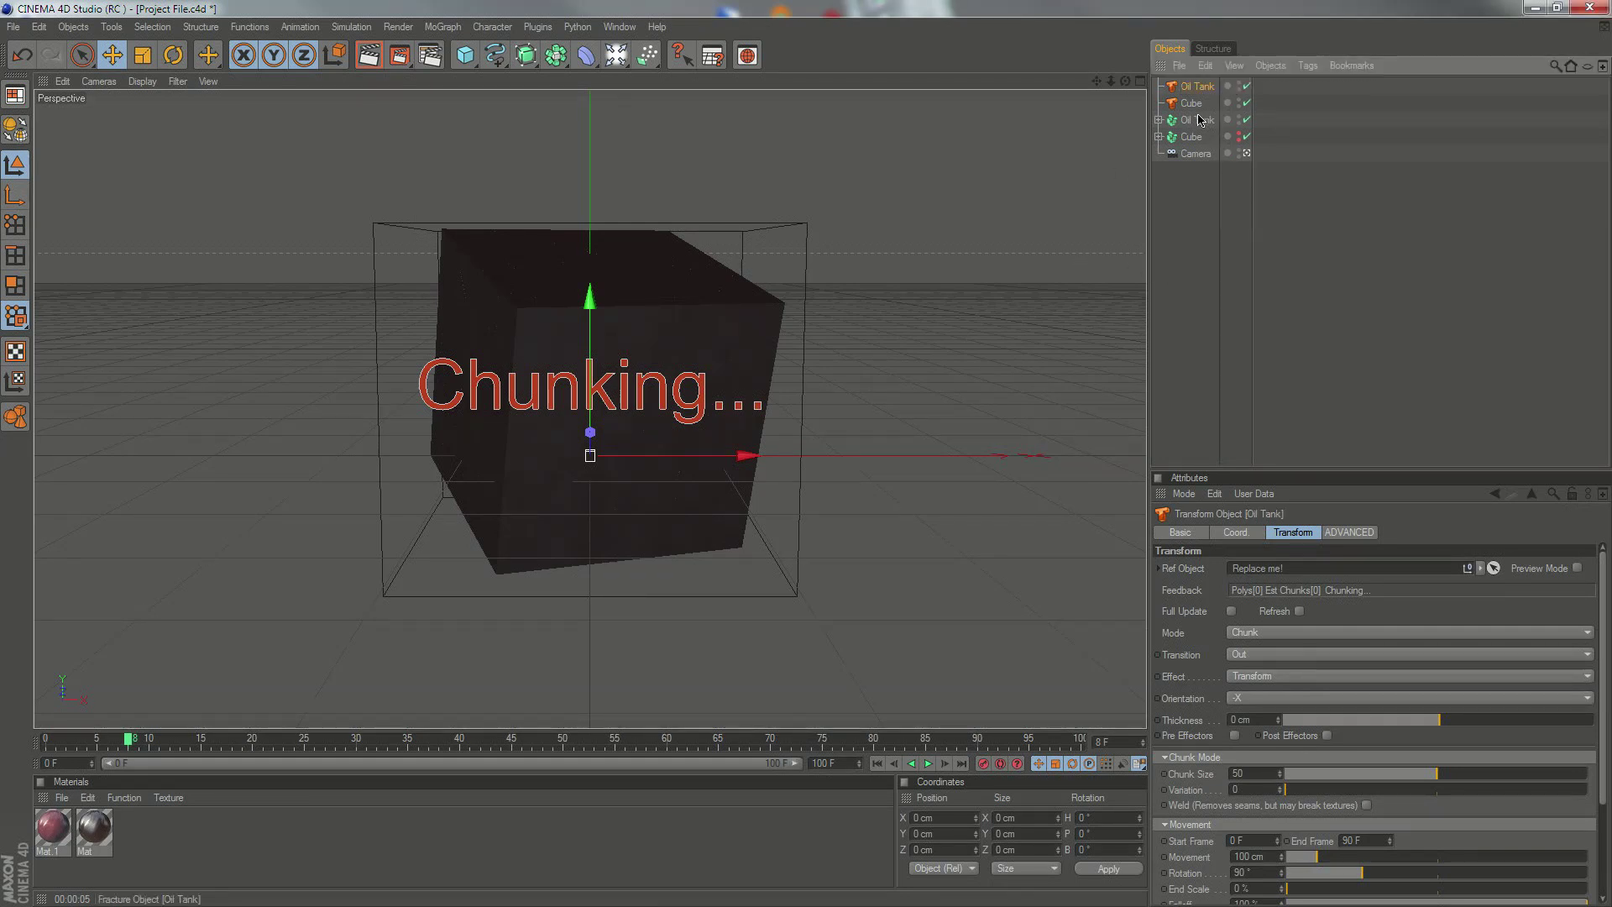
Step: Reference the Oil Tank fracture with Existing Parts mode and an In (Reverse) transition
drag(1202, 120, 1268, 573)
click(1268, 632)
click(1263, 666)
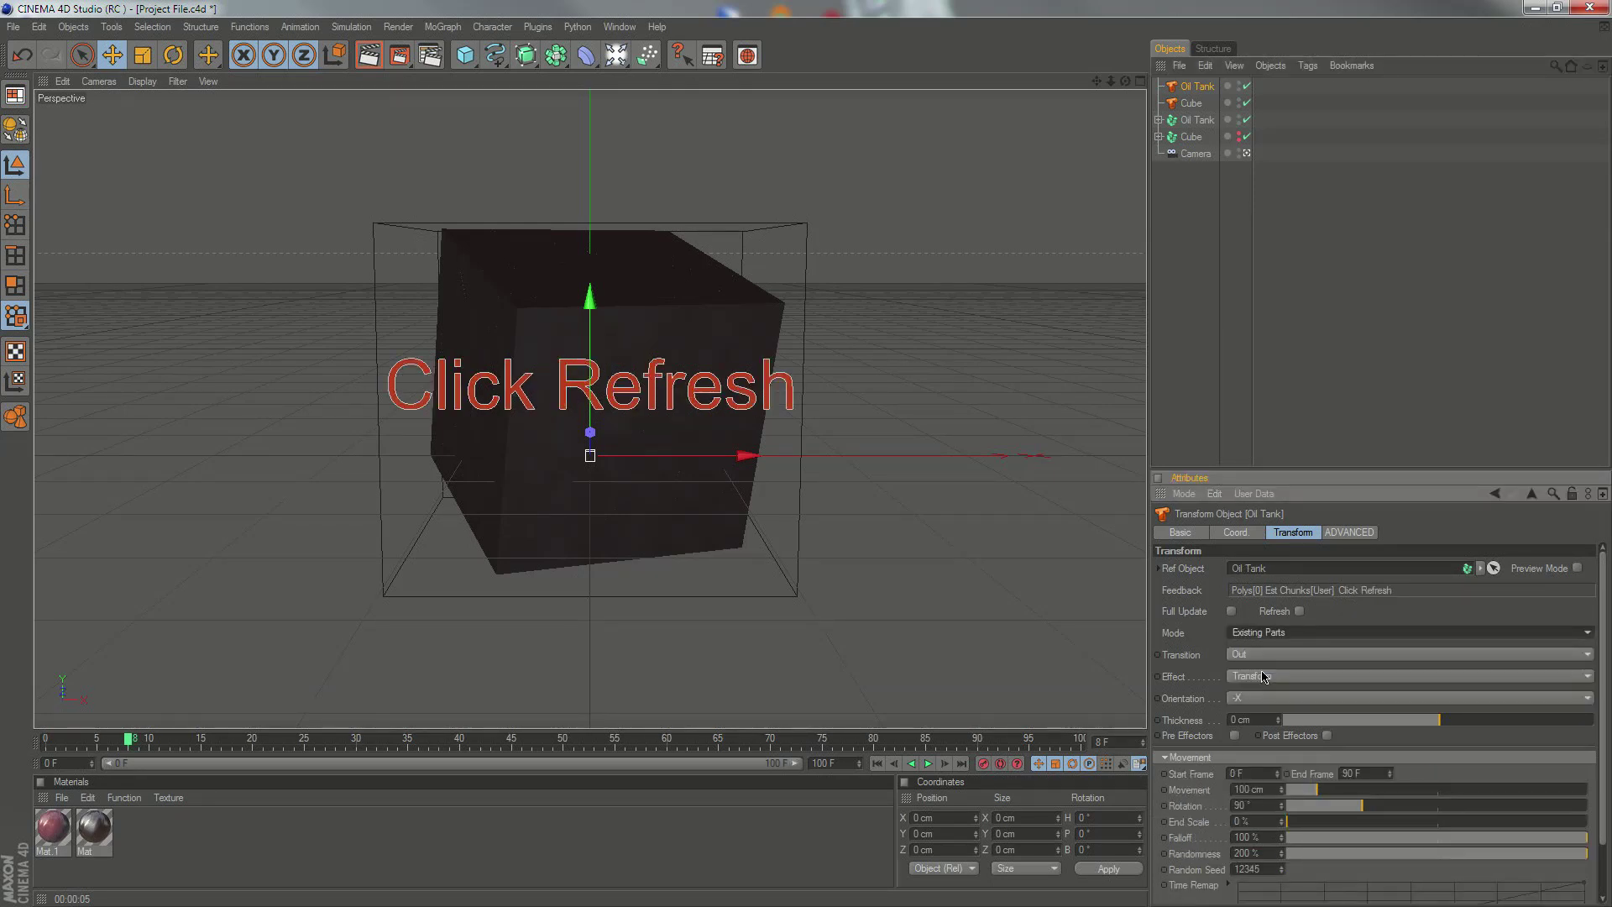
click(1299, 612)
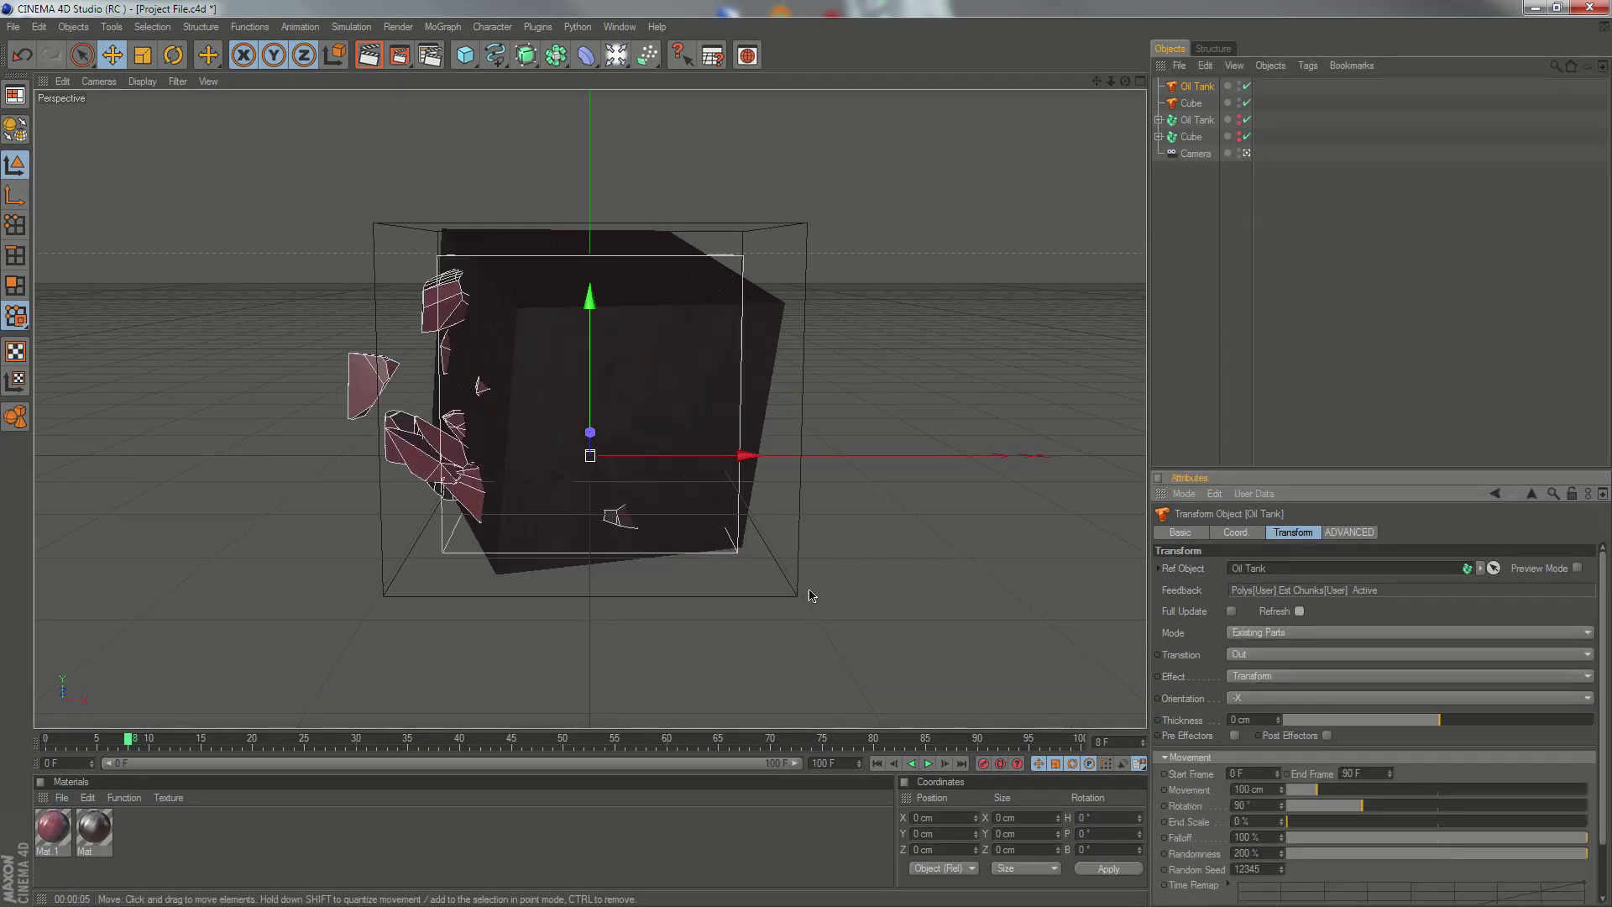
click(1233, 663)
click(1251, 678)
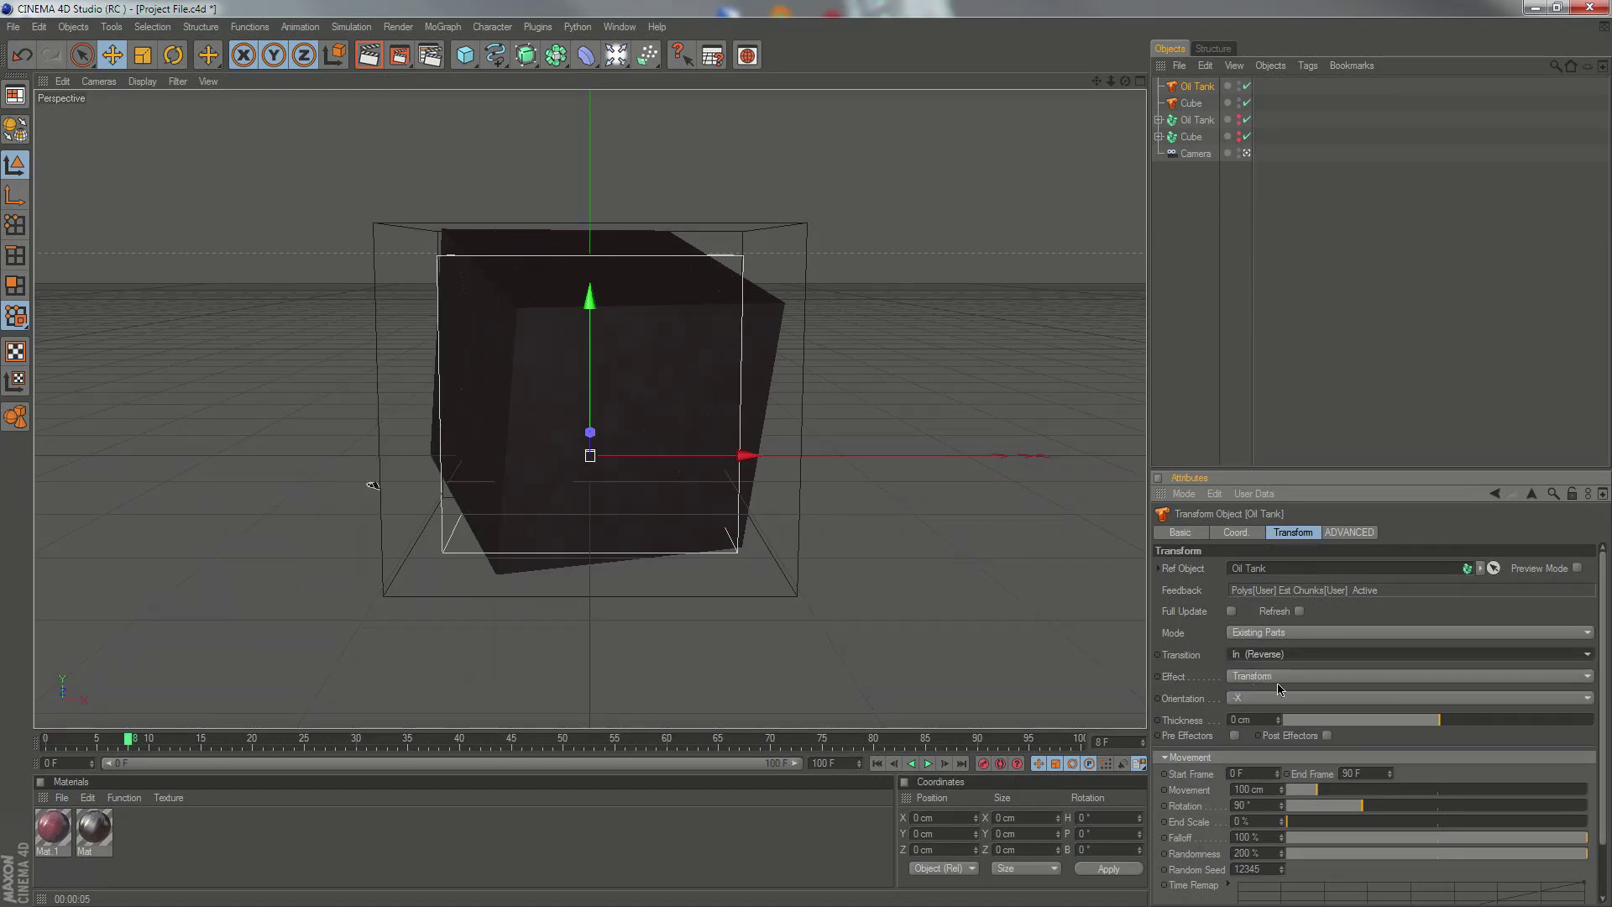
click(1277, 680)
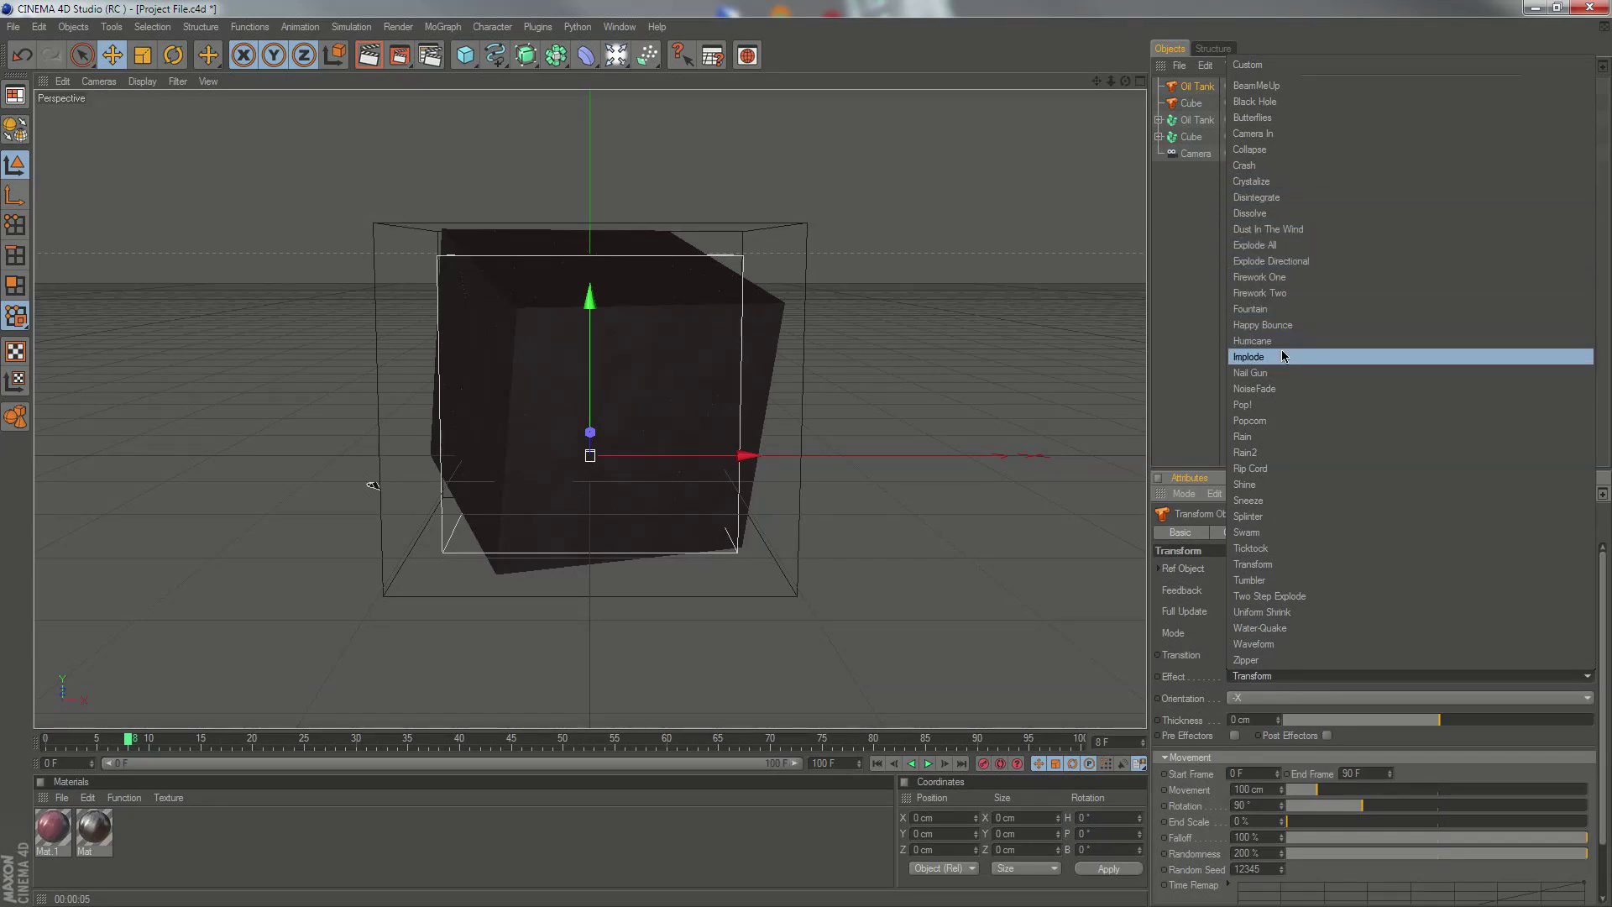
Step: Give the Oil Tank transform the Implode effect, preview it, and adjust its end frame
click(1282, 356)
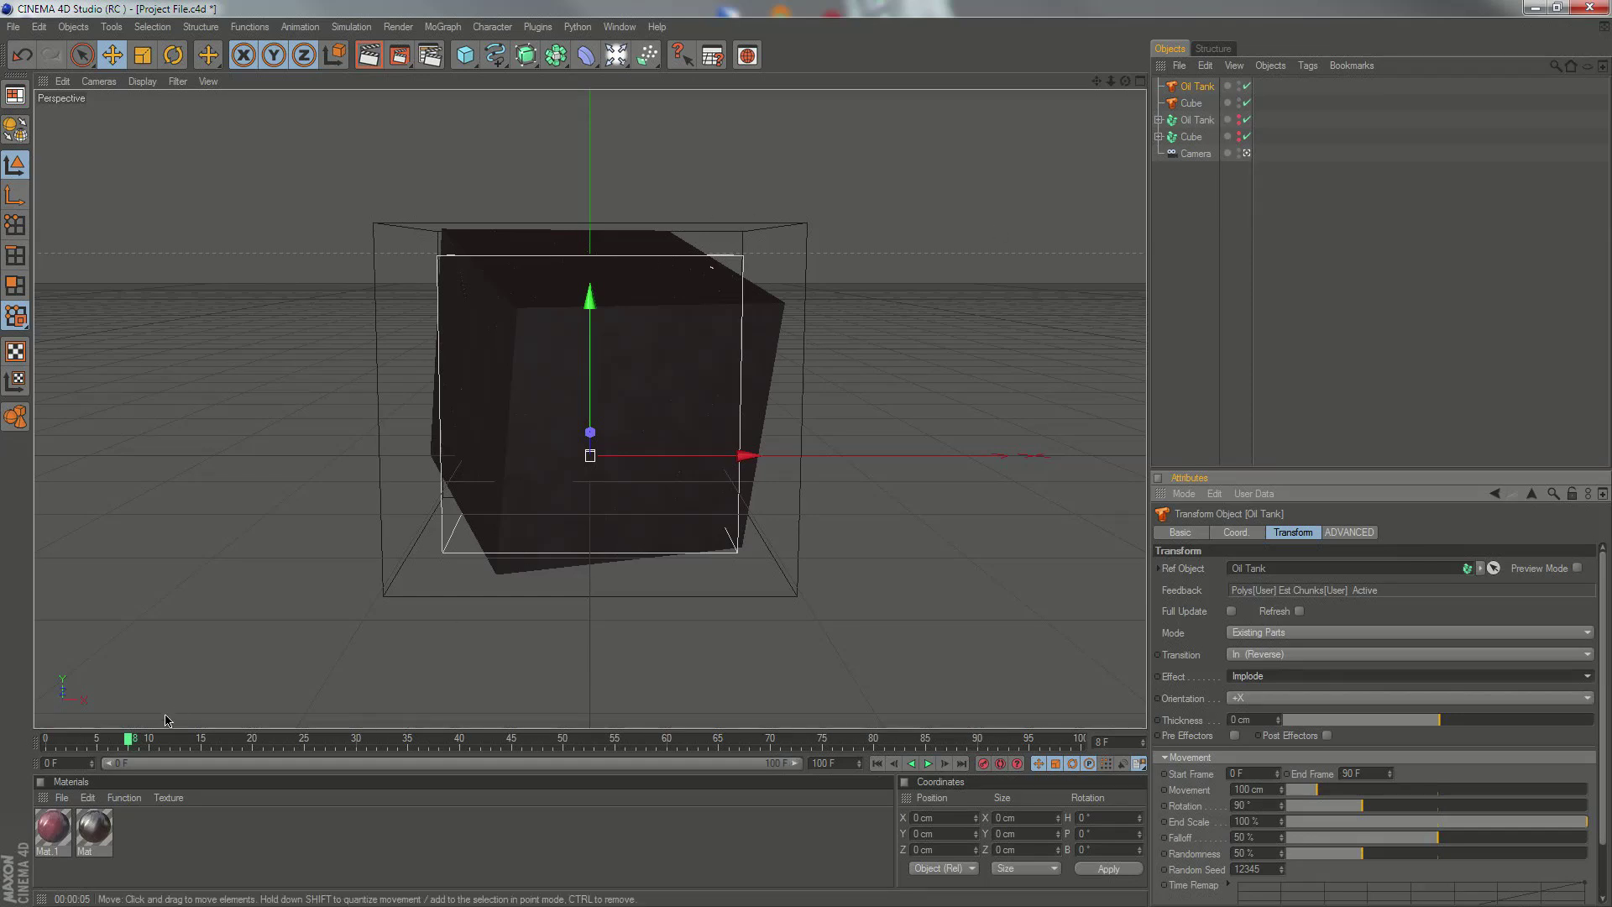
drag(131, 747, 781, 720)
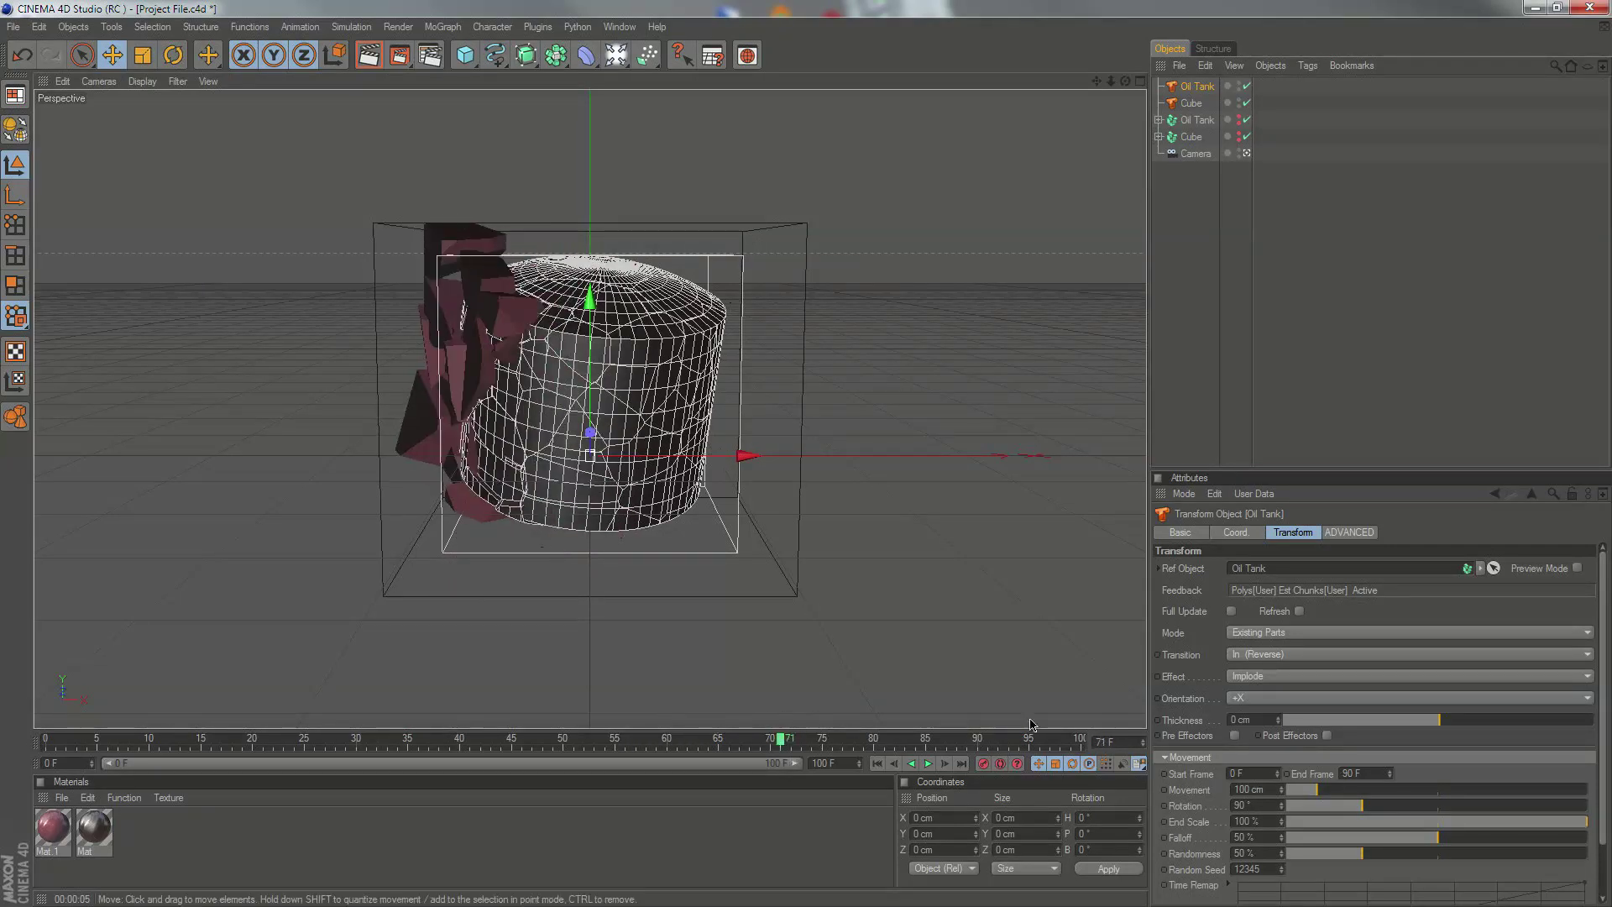
click(1390, 777)
click(1391, 775)
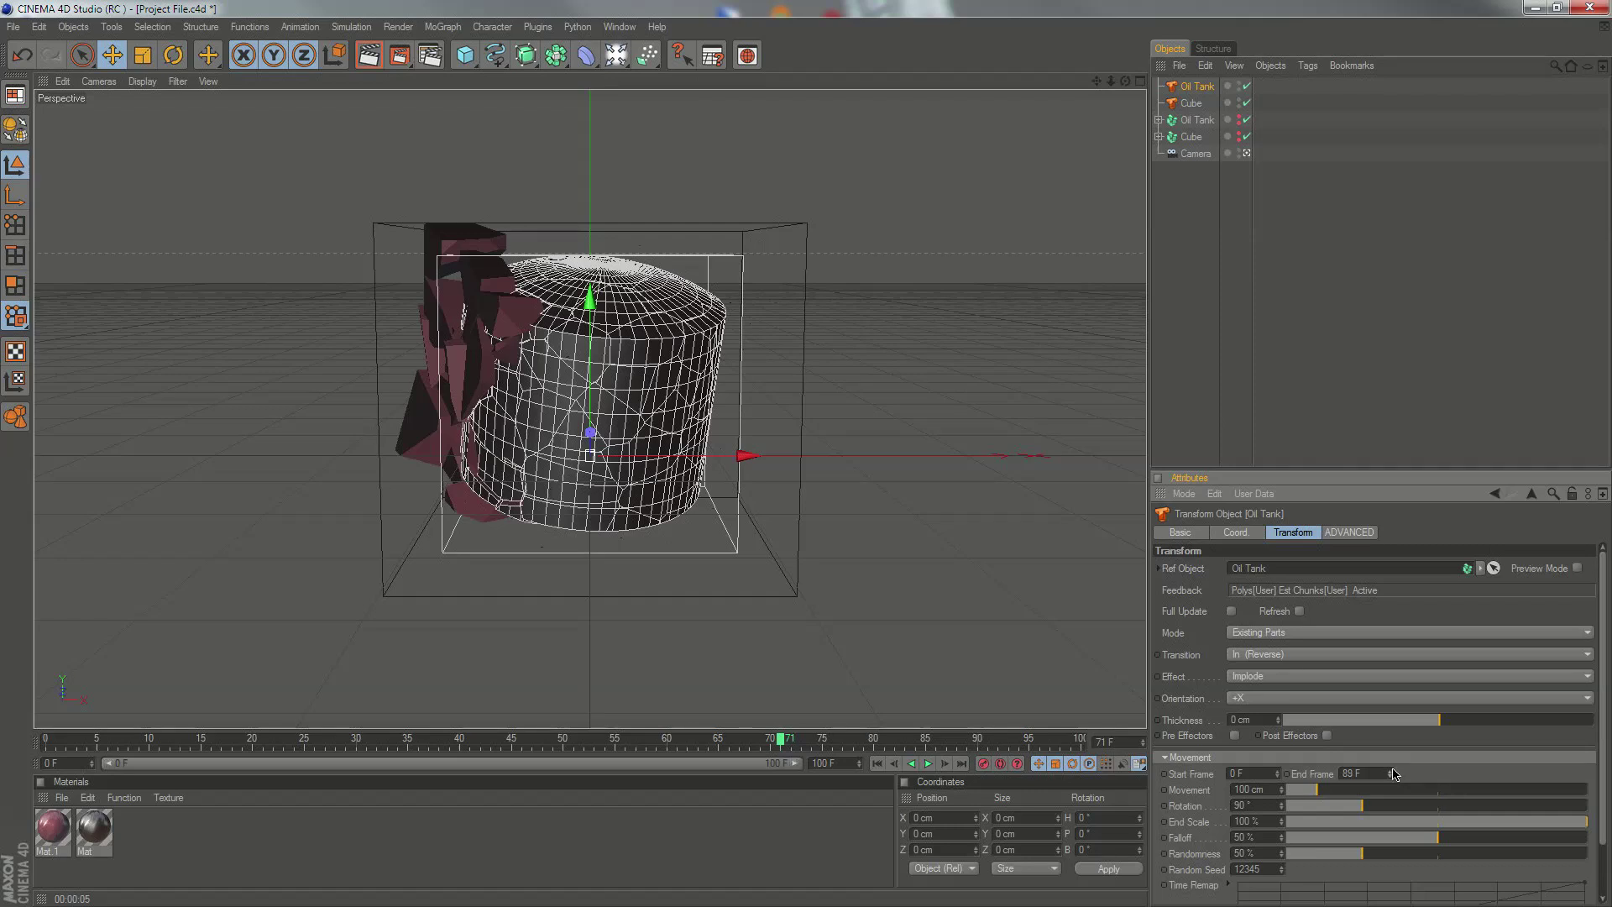
drag(1391, 772, 1391, 771)
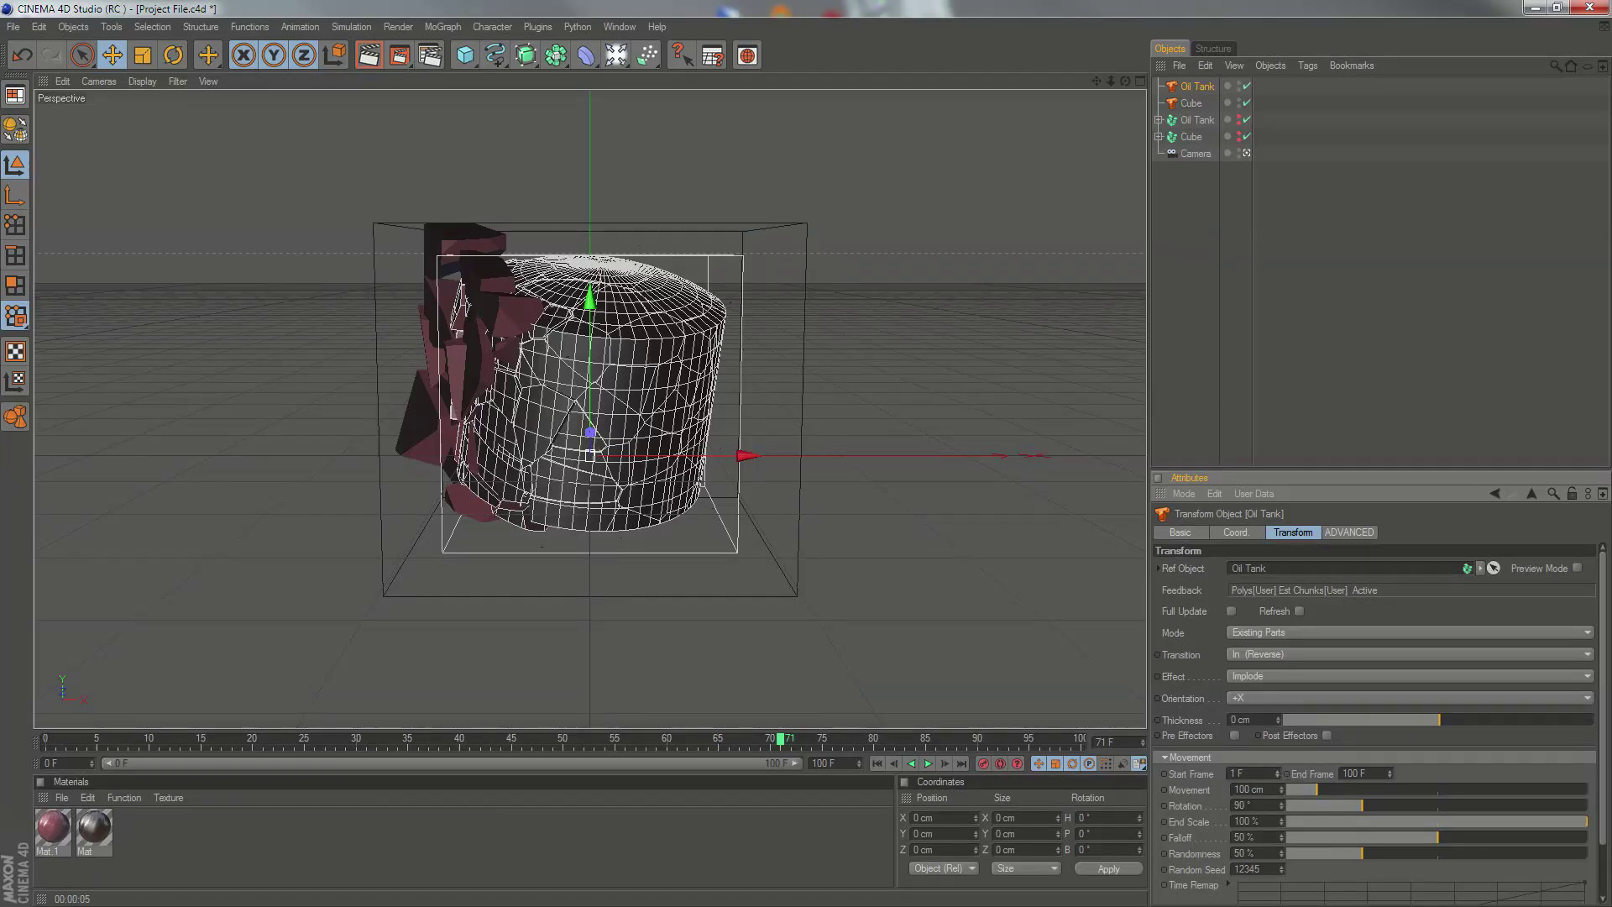
Step: Raise the Oil Tank transform's Start Frame to 10 F
drag(1277, 775, 1282, 778)
click(1280, 773)
click(1280, 773)
click(1280, 773)
click(1279, 772)
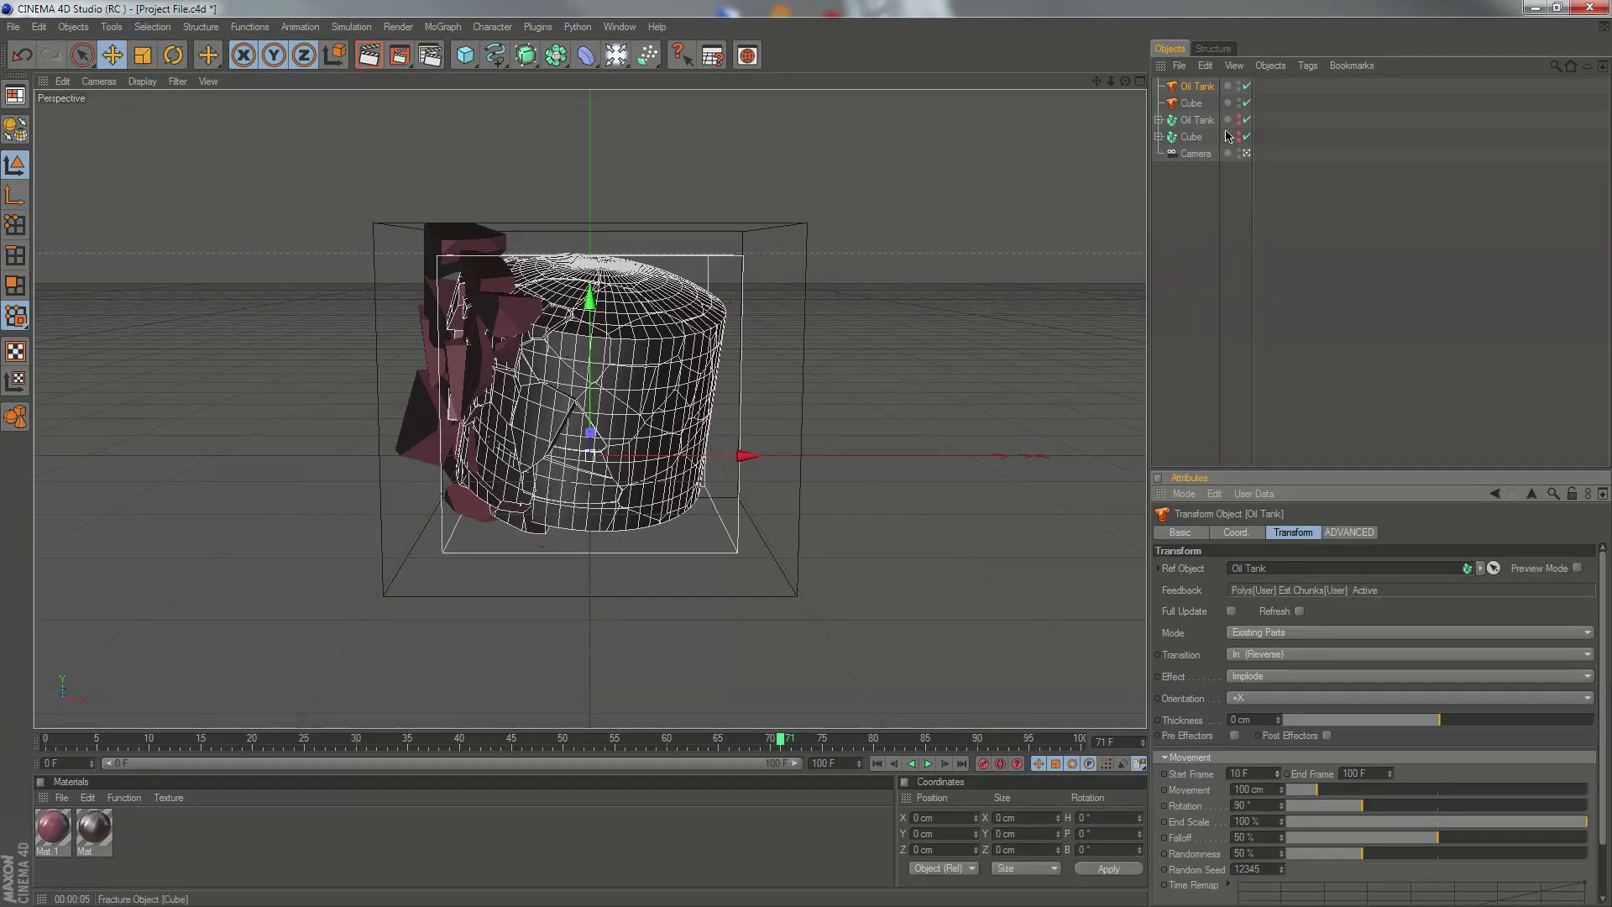
Step: Lower the Cube transform's End Frame to 84 F and scrub to preview the result
click(1192, 103)
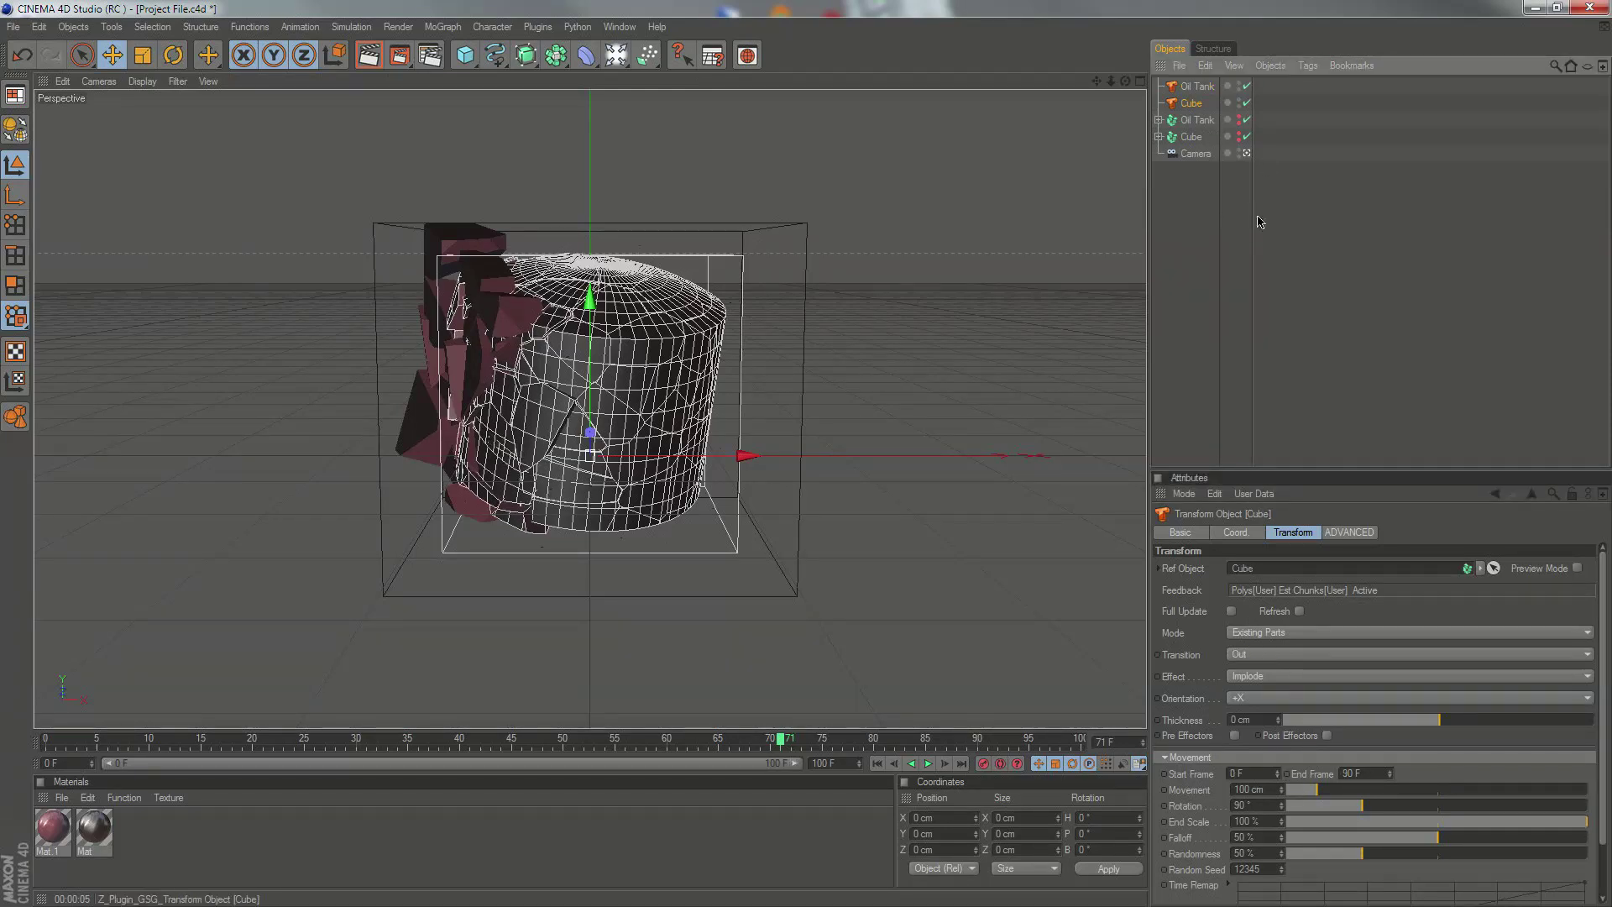
click(1390, 776)
click(1389, 776)
click(1390, 776)
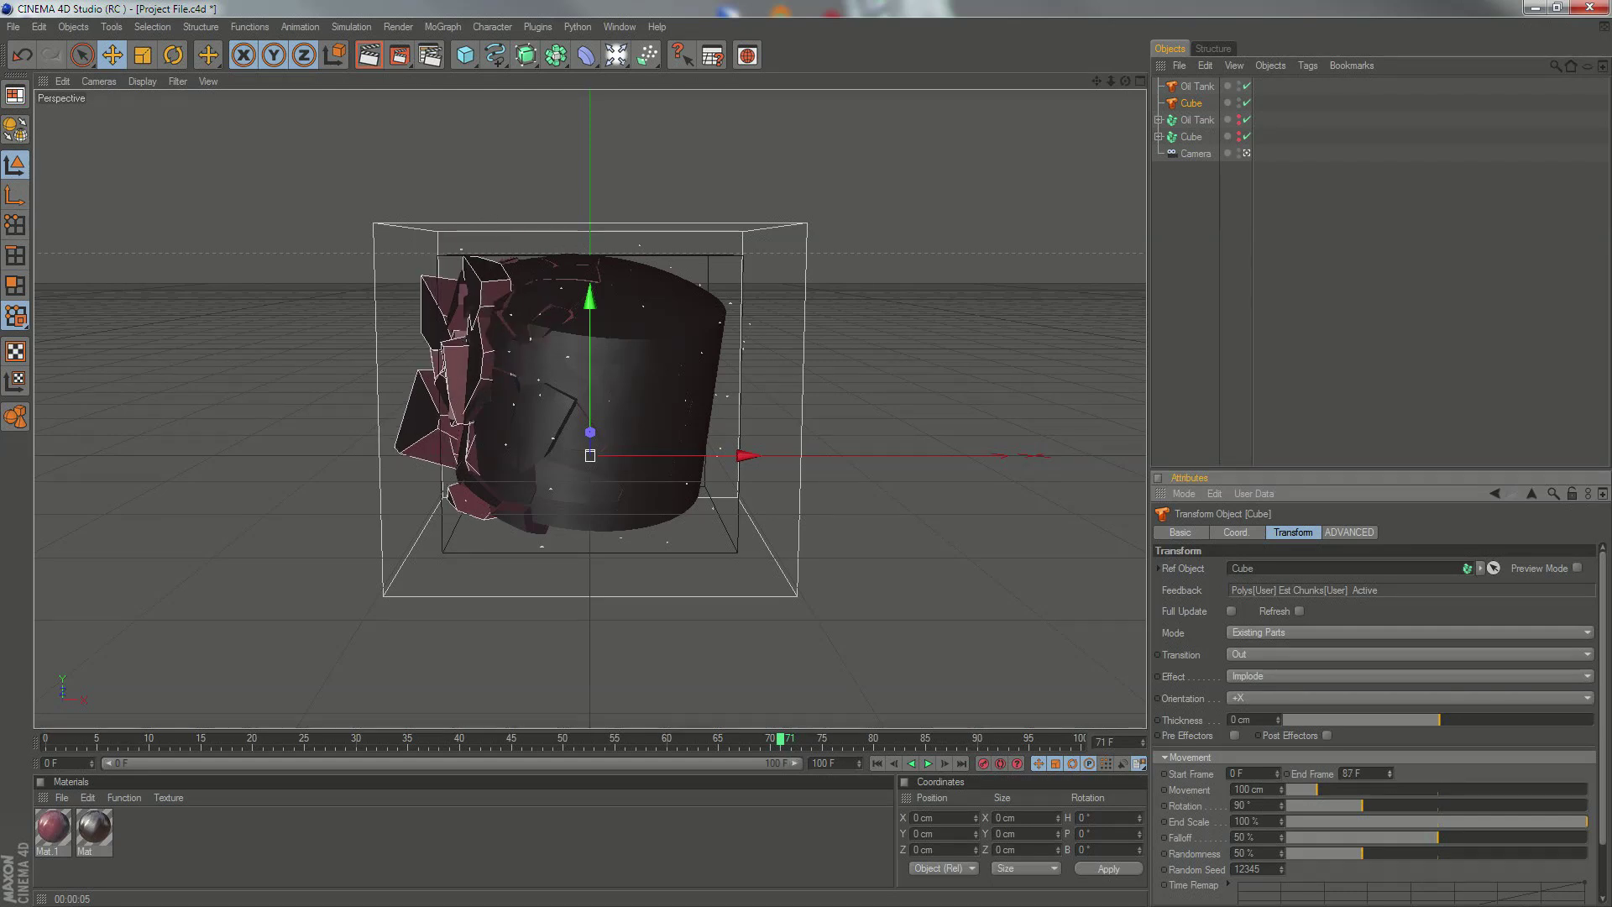
click(1389, 776)
click(1389, 776)
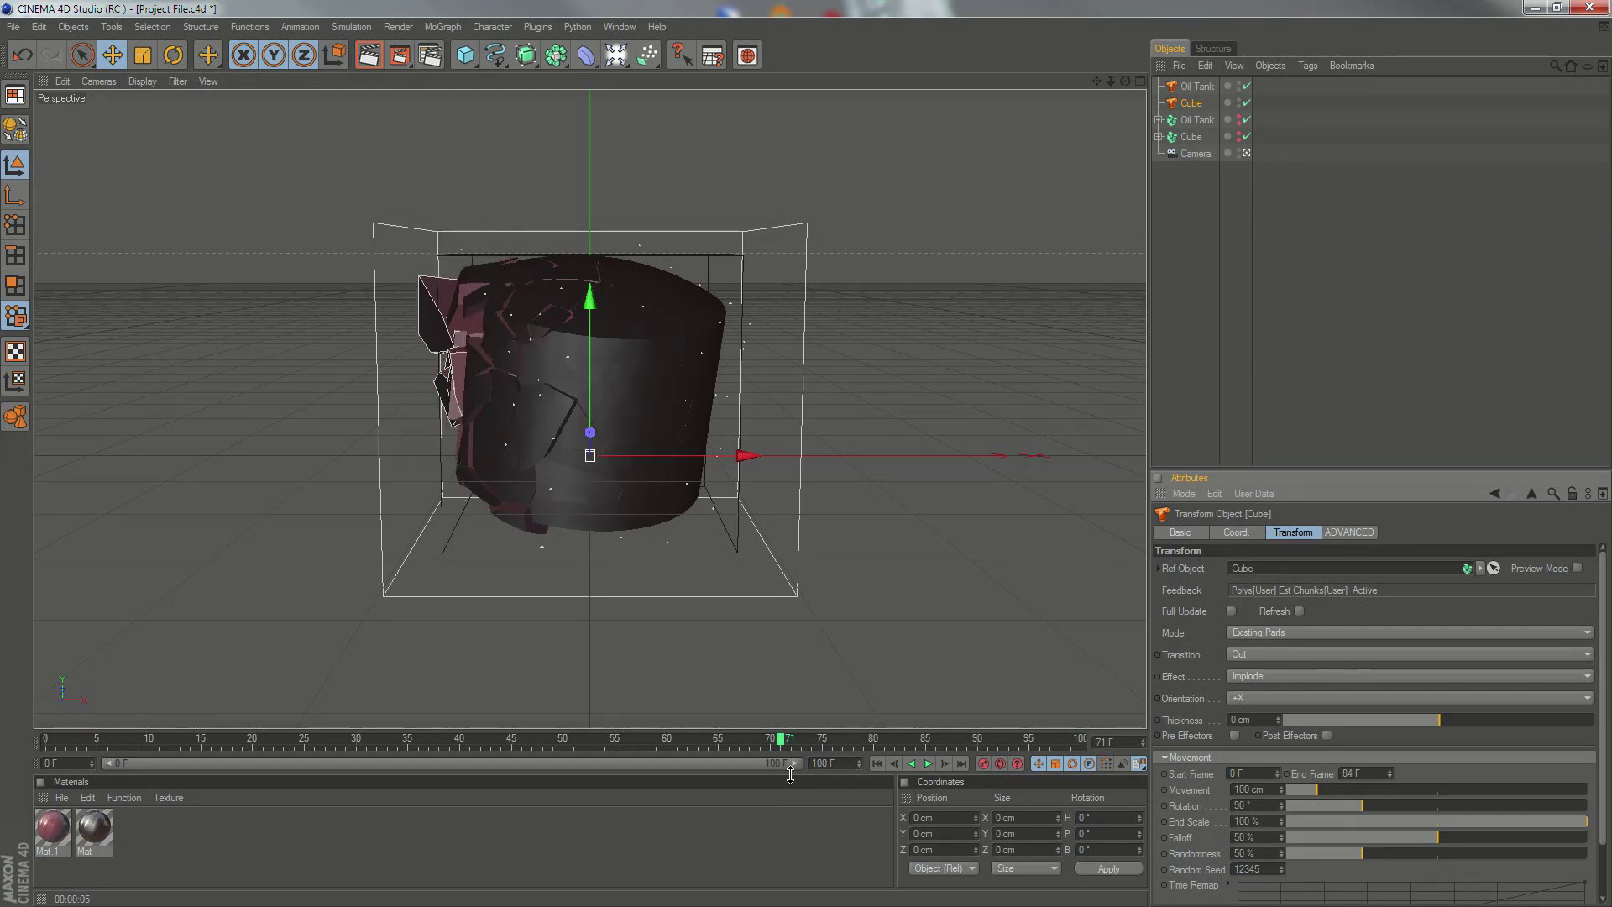
drag(781, 743, 118, 789)
drag(172, 743, 710, 745)
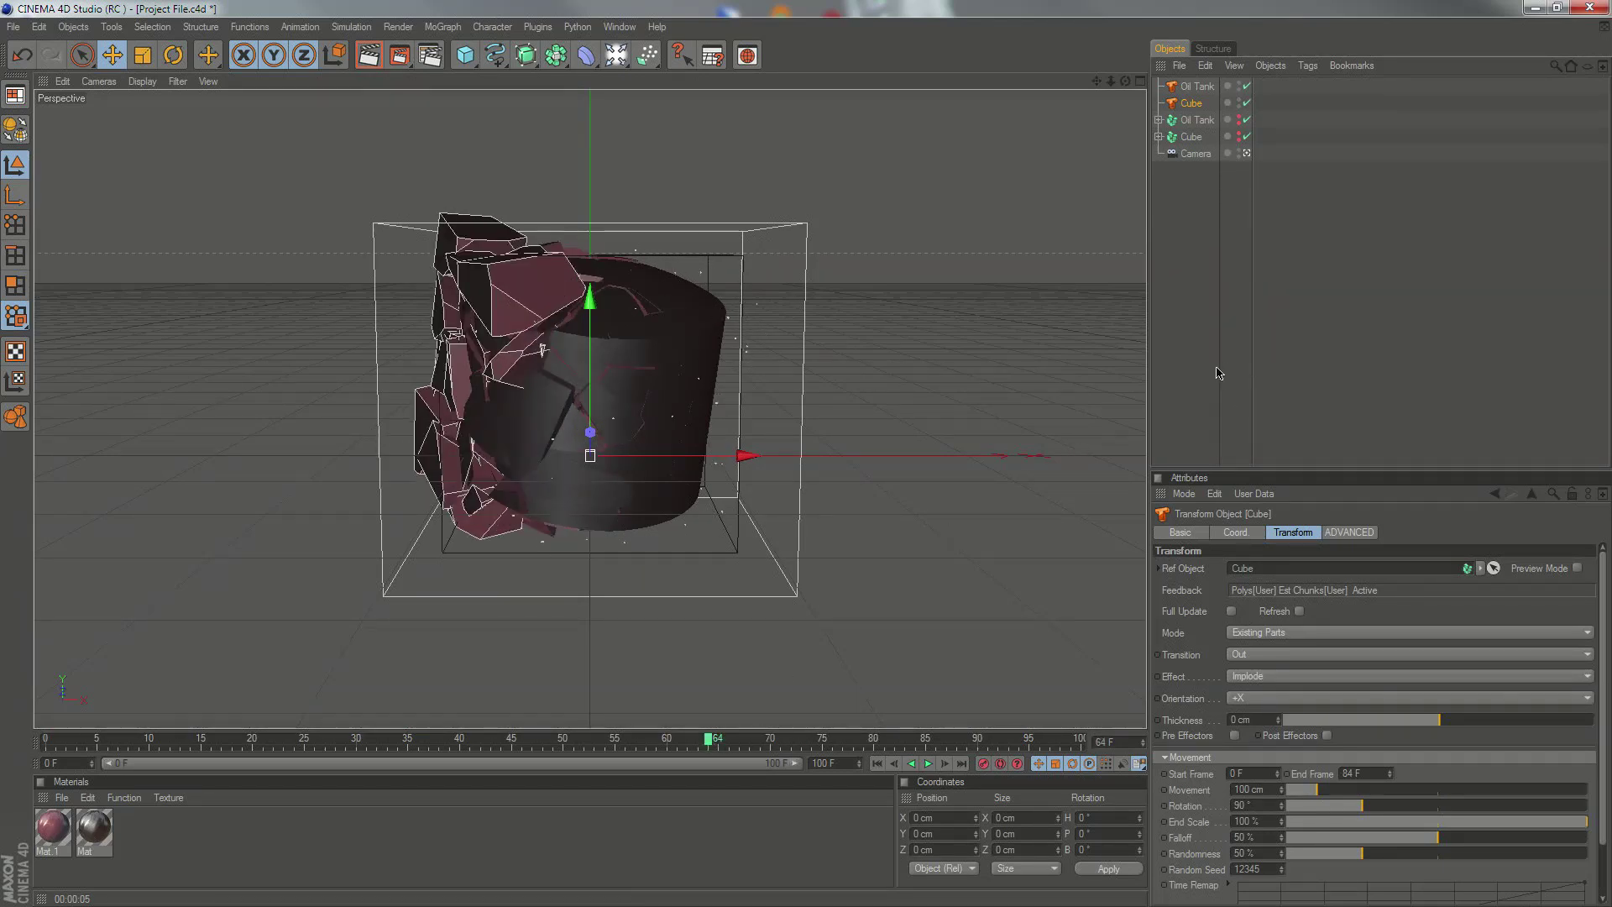
Step: Confirm Implode remains the Cube transform's effect, then clear the selection
click(1186, 374)
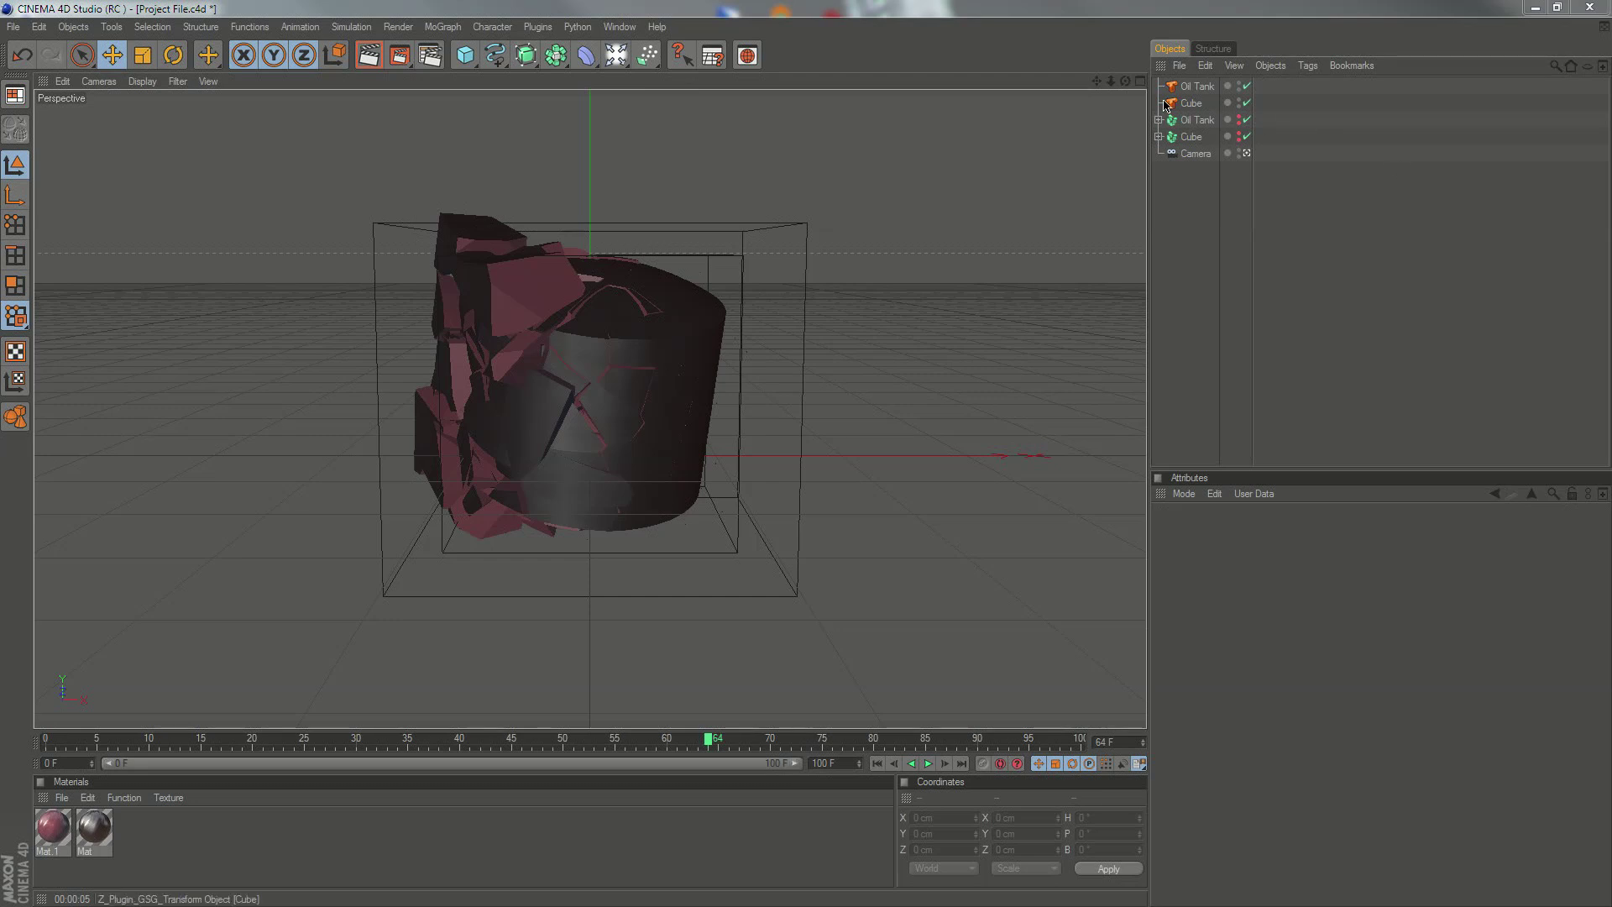
click(1191, 102)
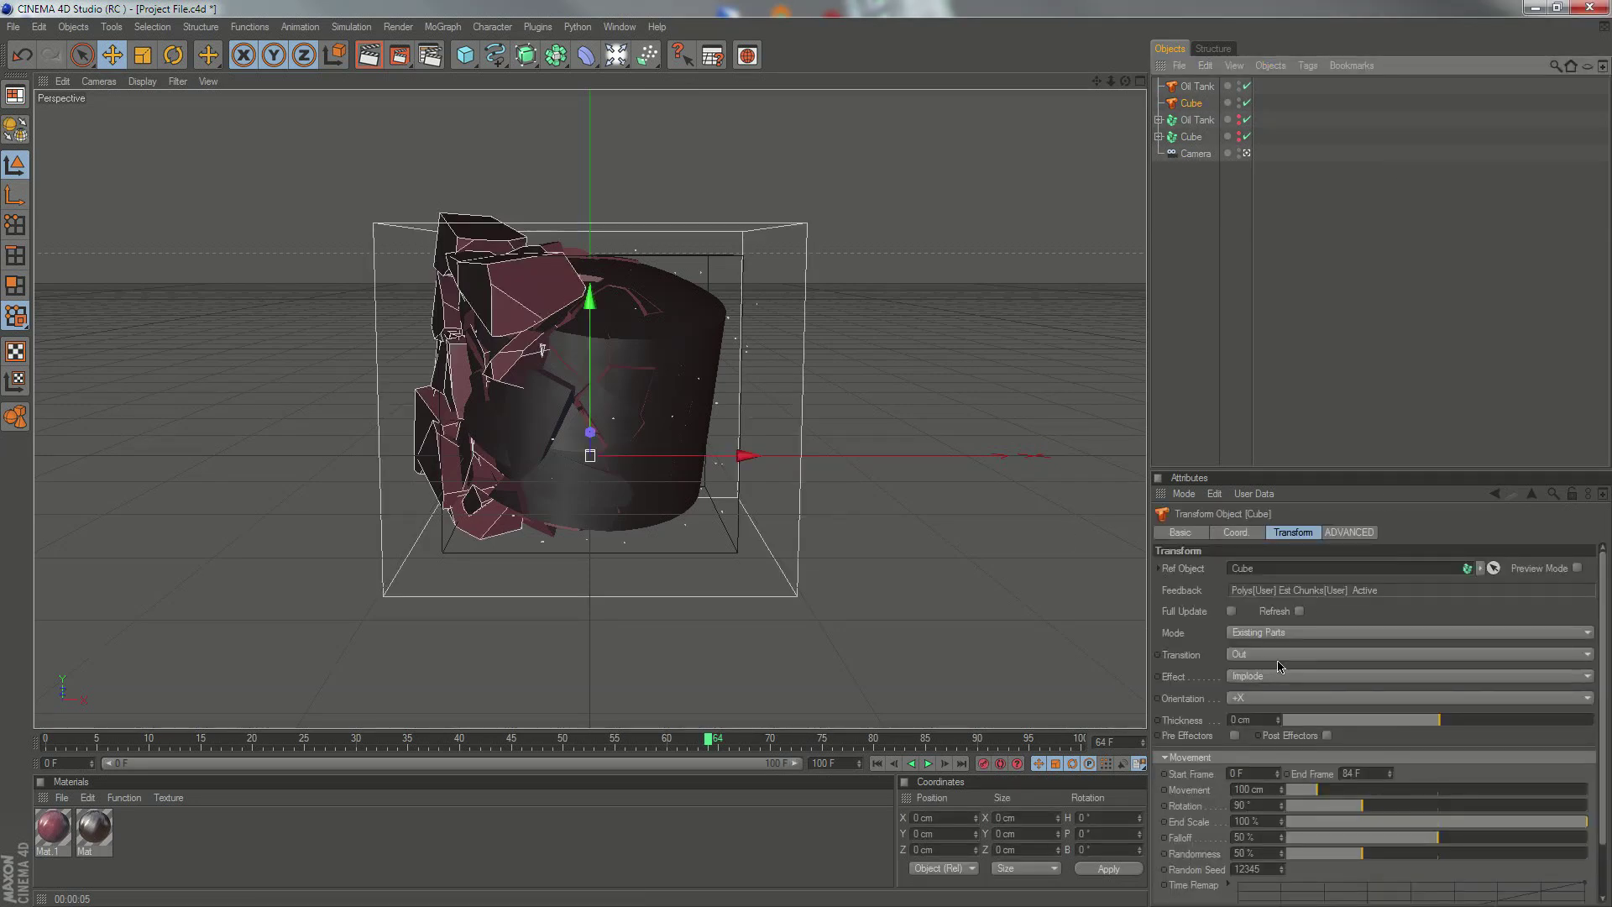
click(1292, 675)
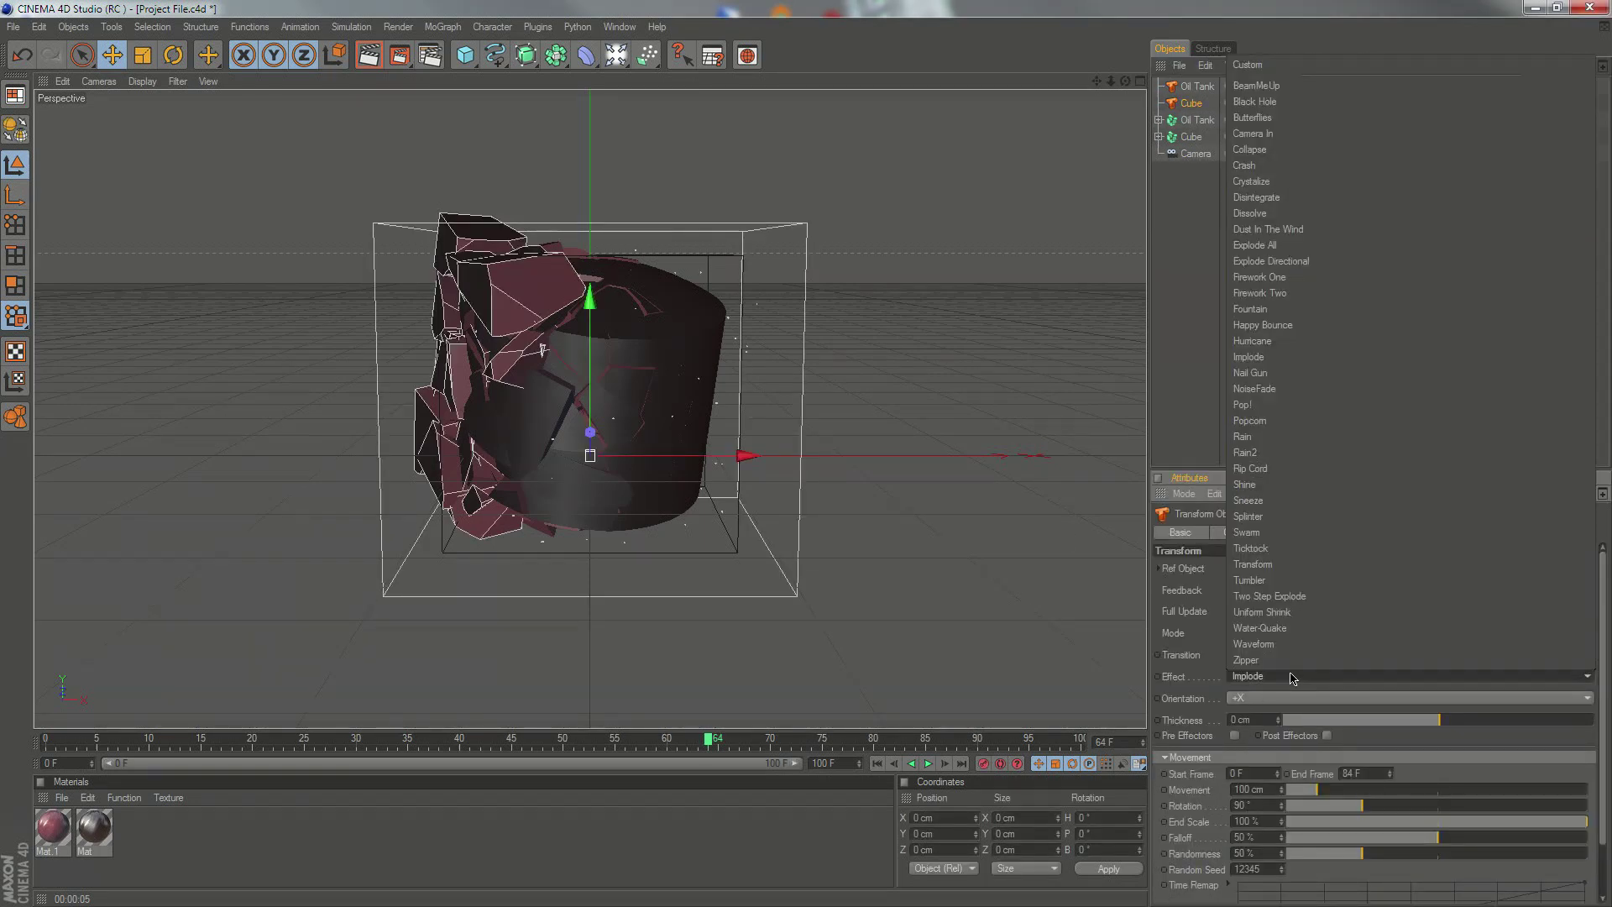
click(1291, 677)
click(1174, 267)
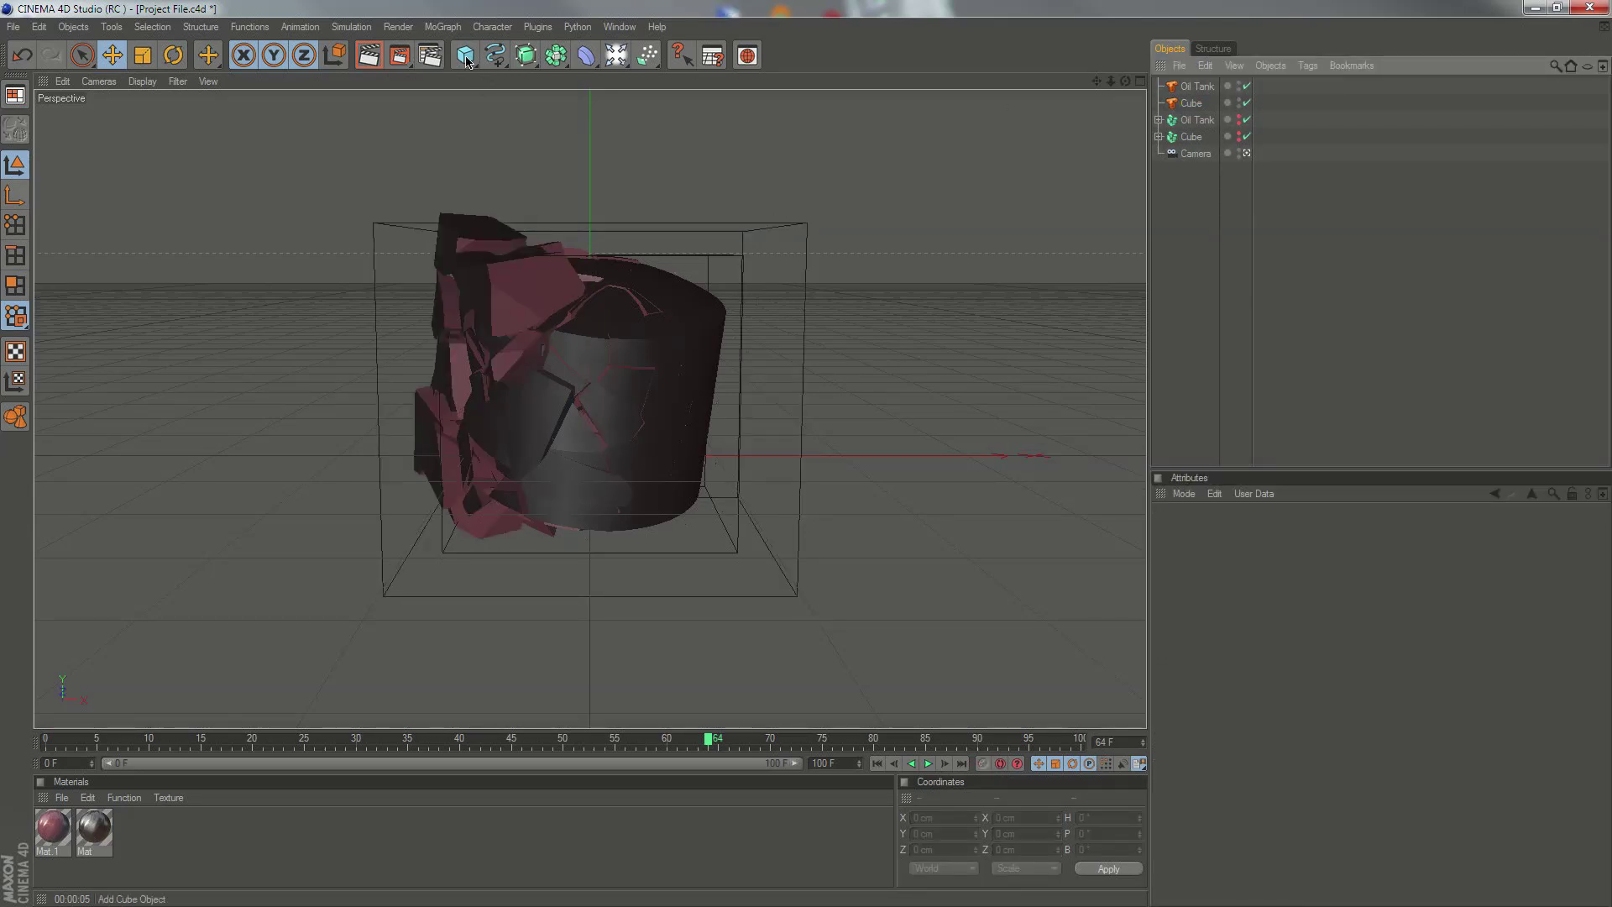
Step: Add a Null, nest the Oil Tank and Cube transforms under it, collapse it, and rename it Transform
drag(466, 56, 519, 201)
click(1193, 120)
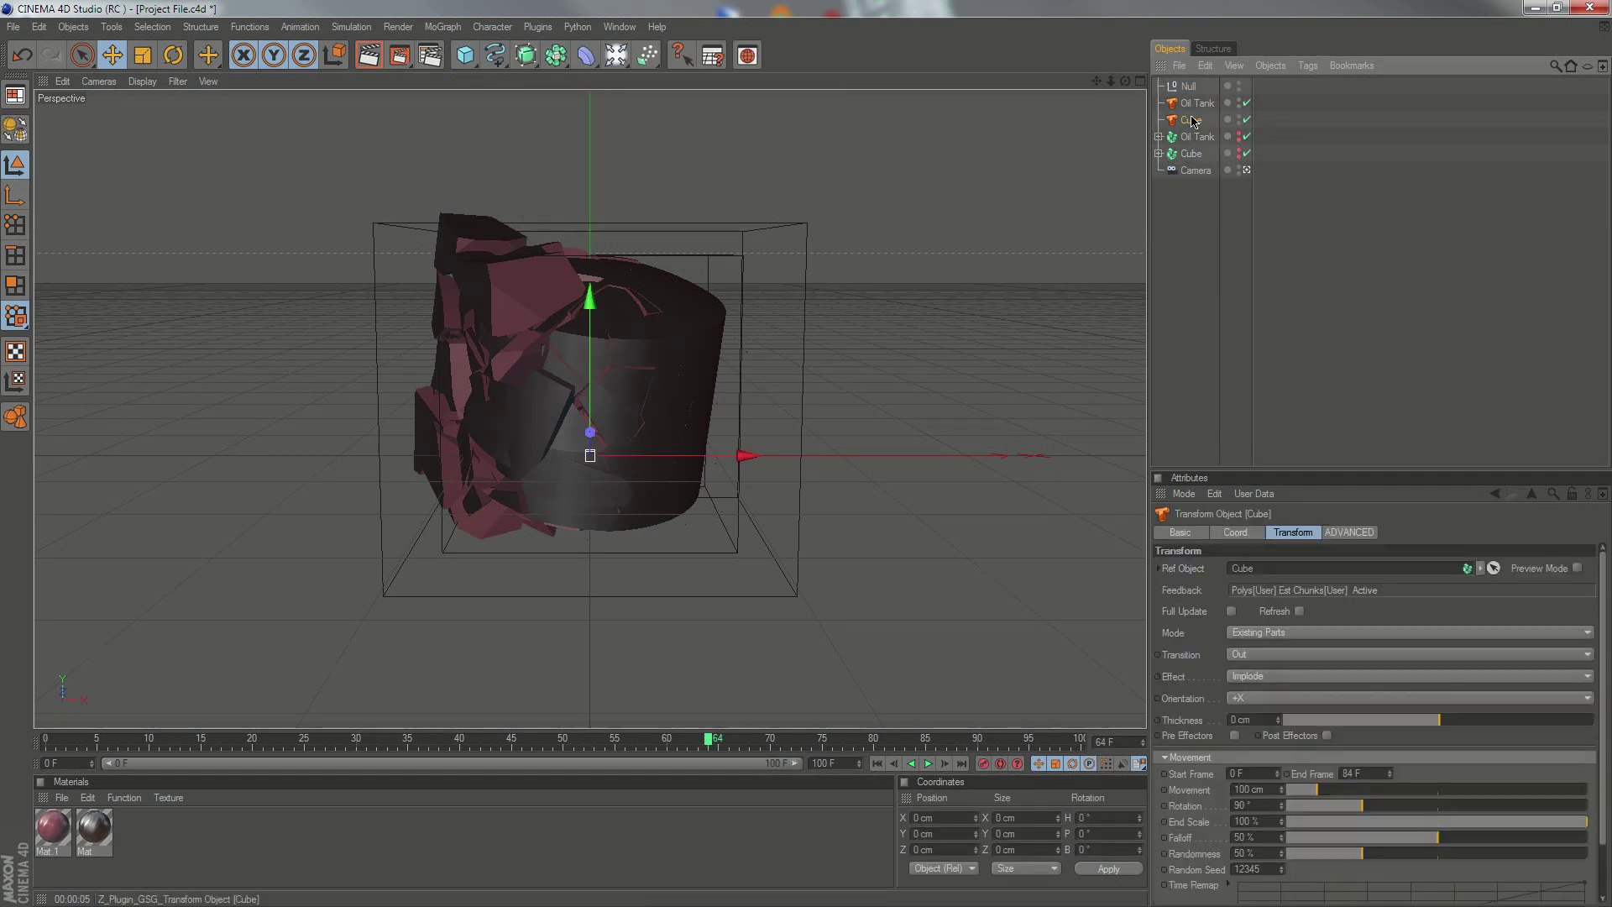
ctrl+click(1195, 103)
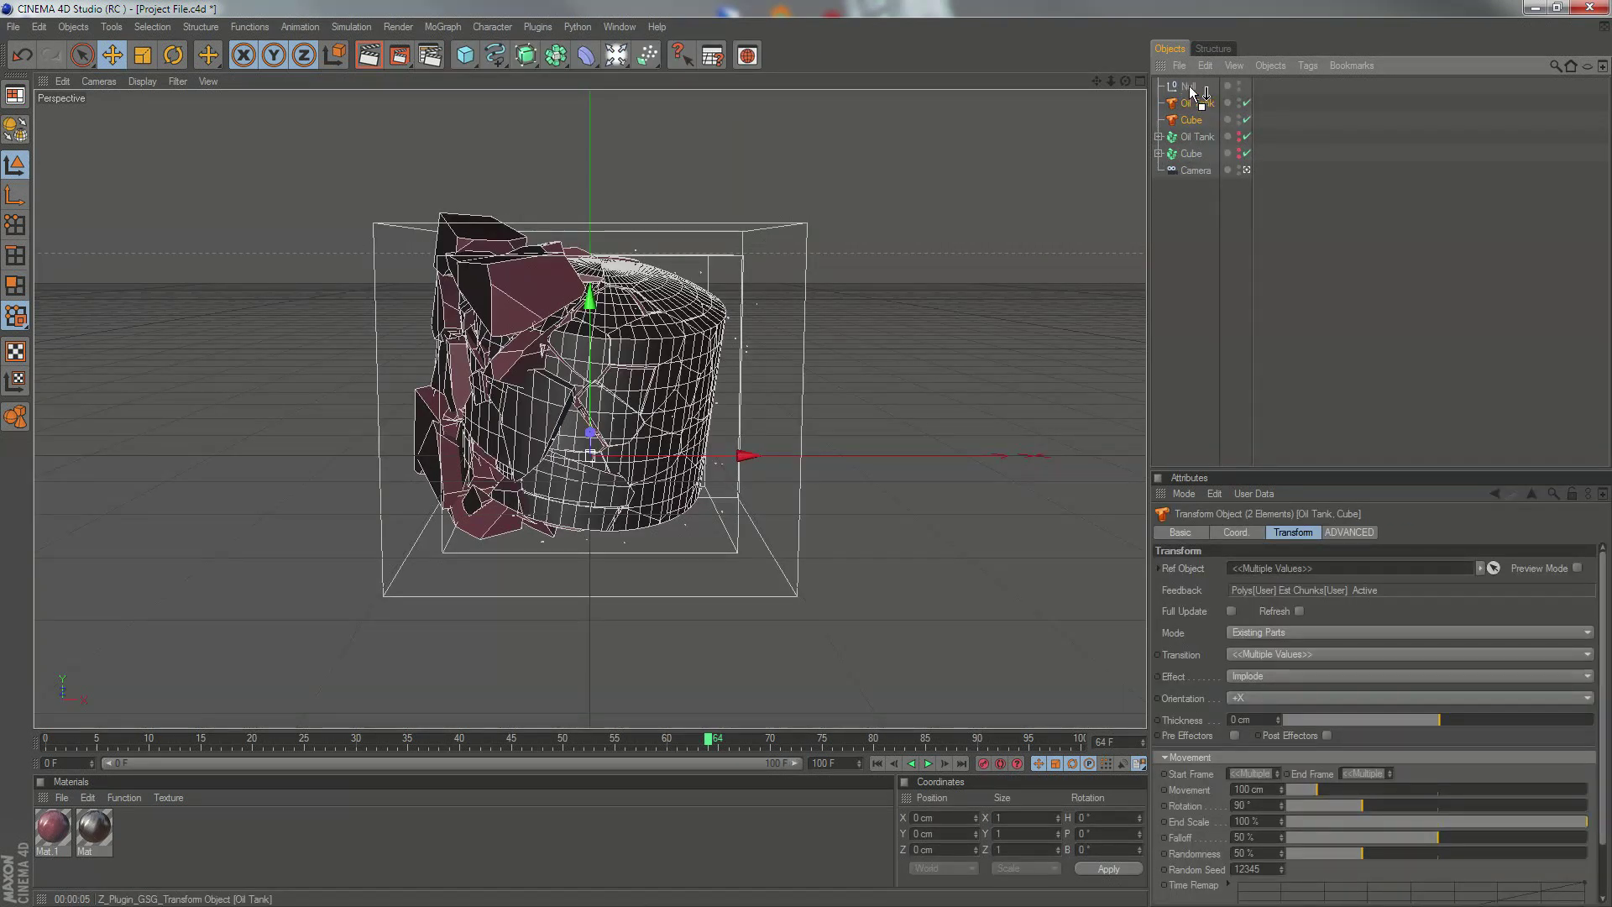
drag(1192, 92, 1190, 88)
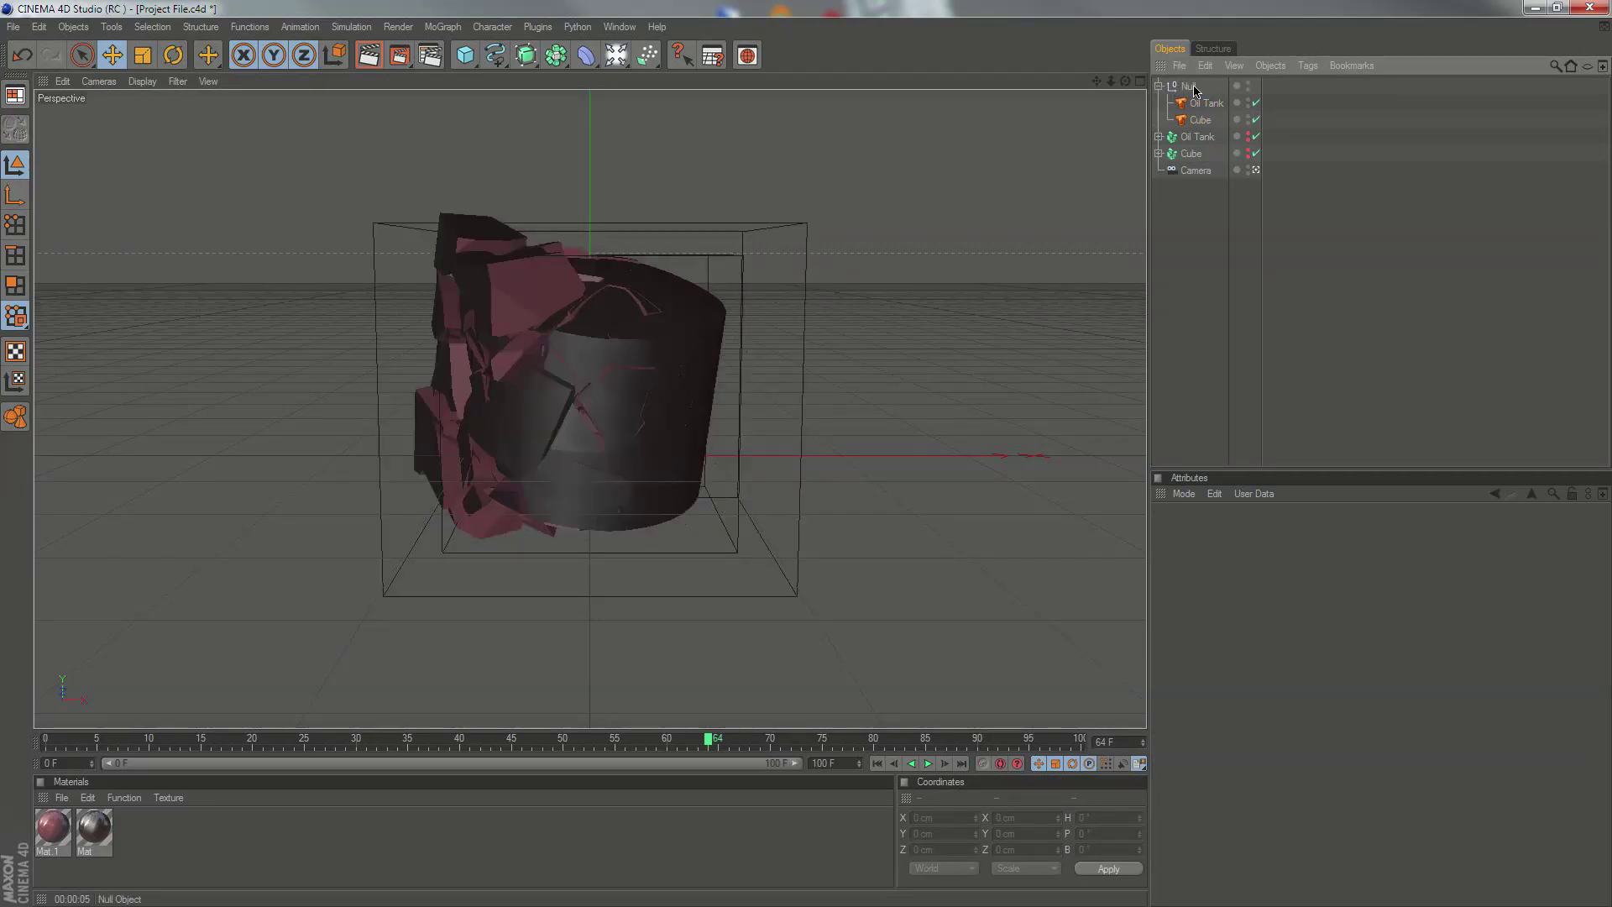
click(1156, 96)
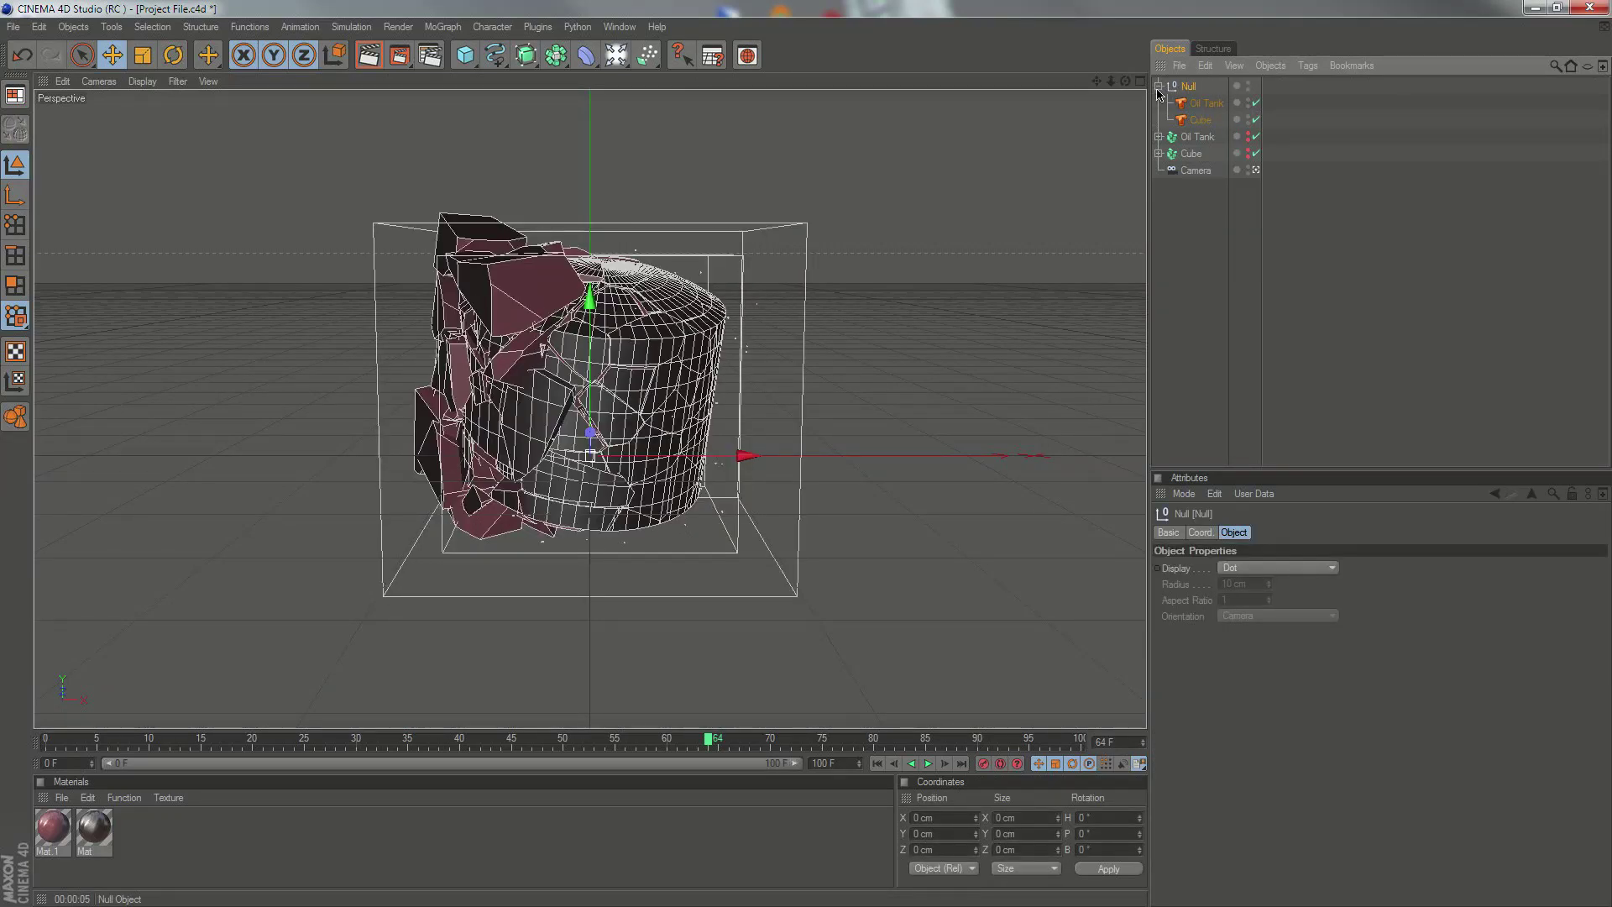
click(1158, 86)
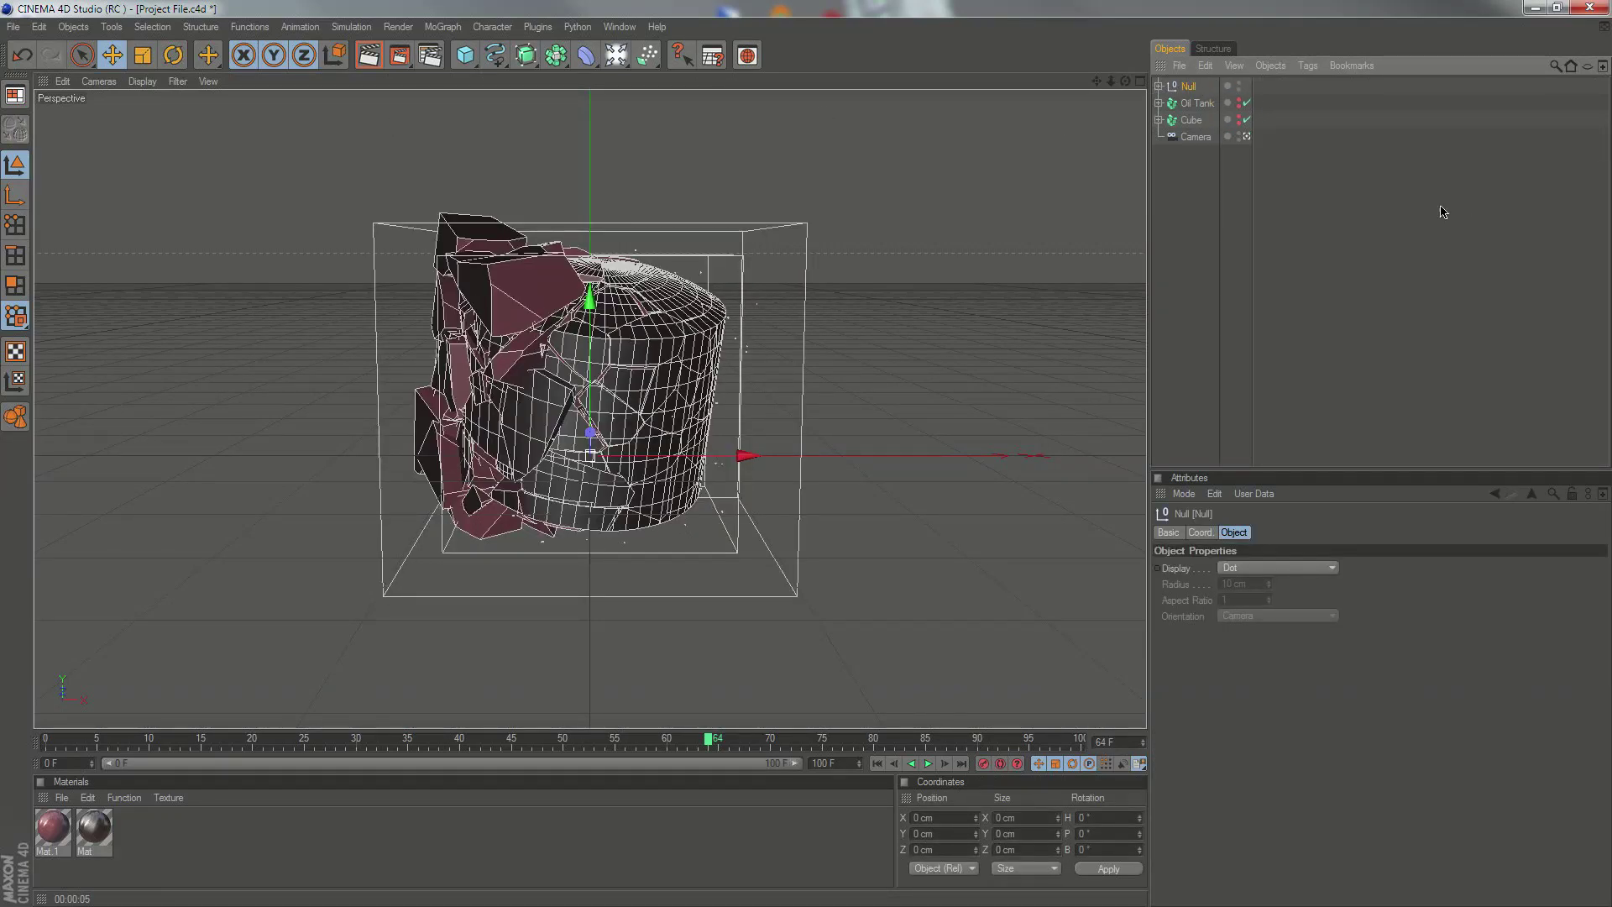
double_click(1192, 87)
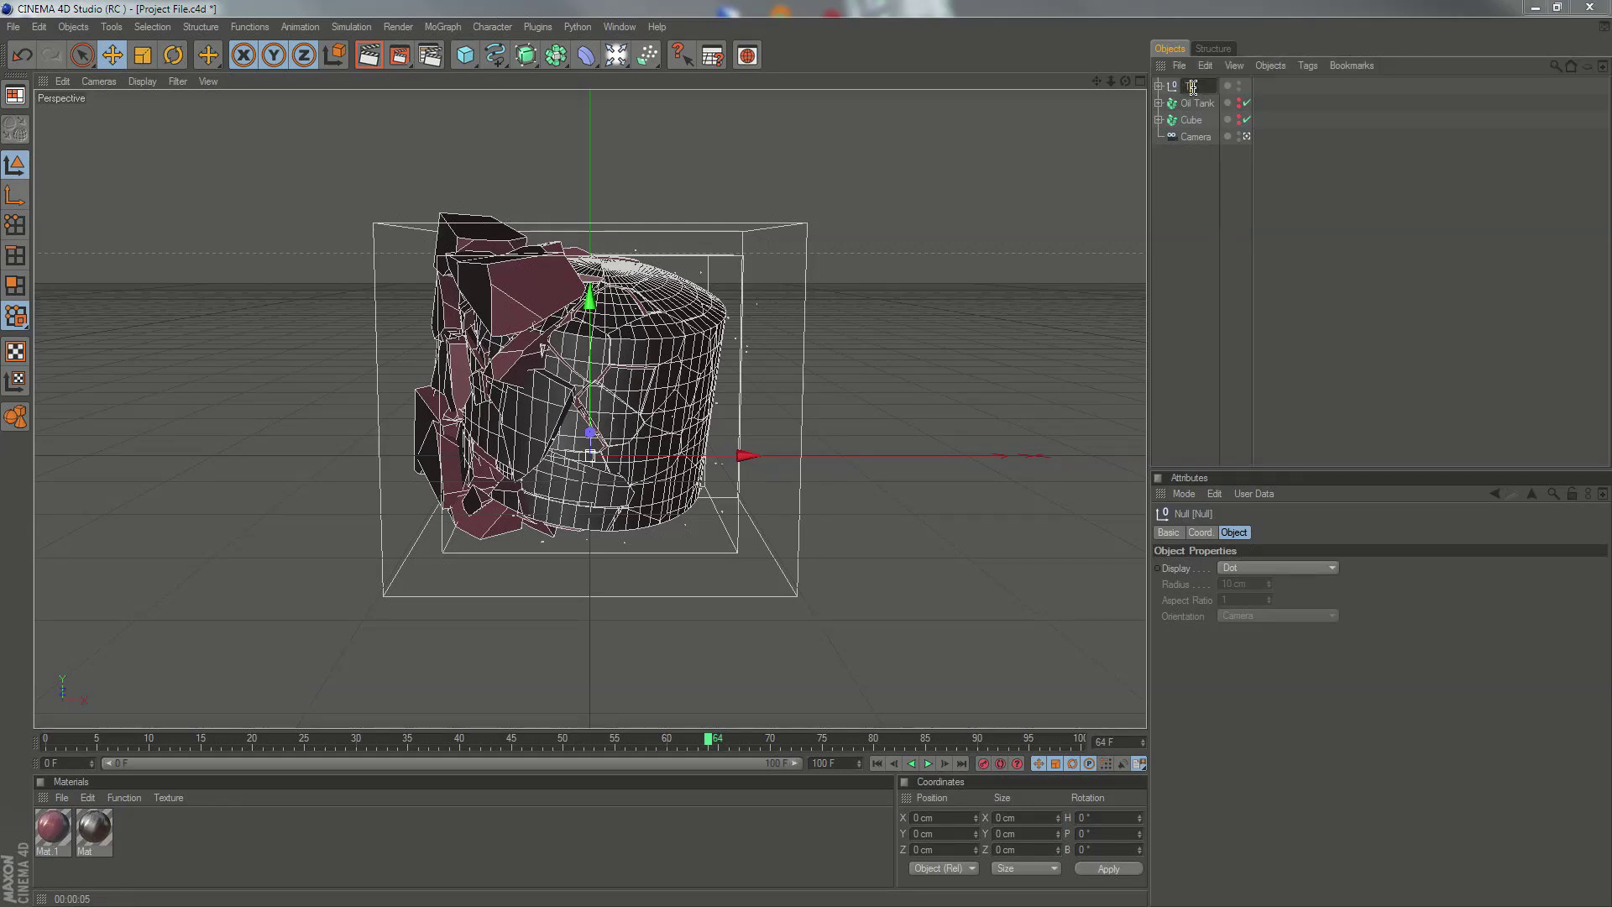
text(Tank)
Step: Confirm the Transform name, enable Autokeying, and move the playhead to 90 F
key(Return)
drag(61, 741, 34, 742)
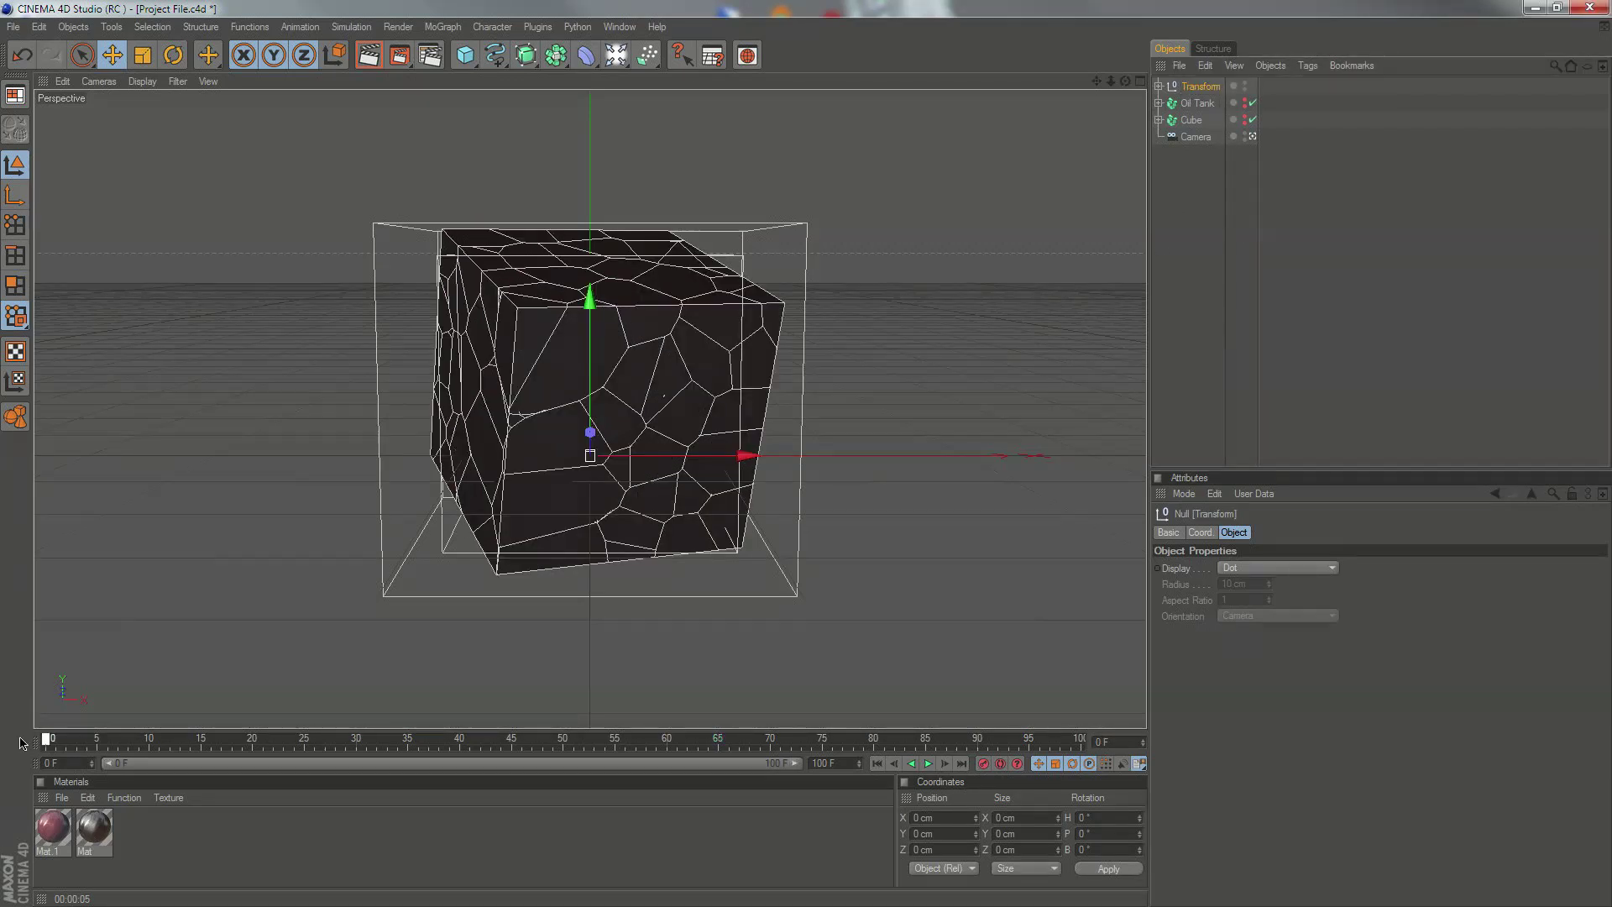
click(1000, 764)
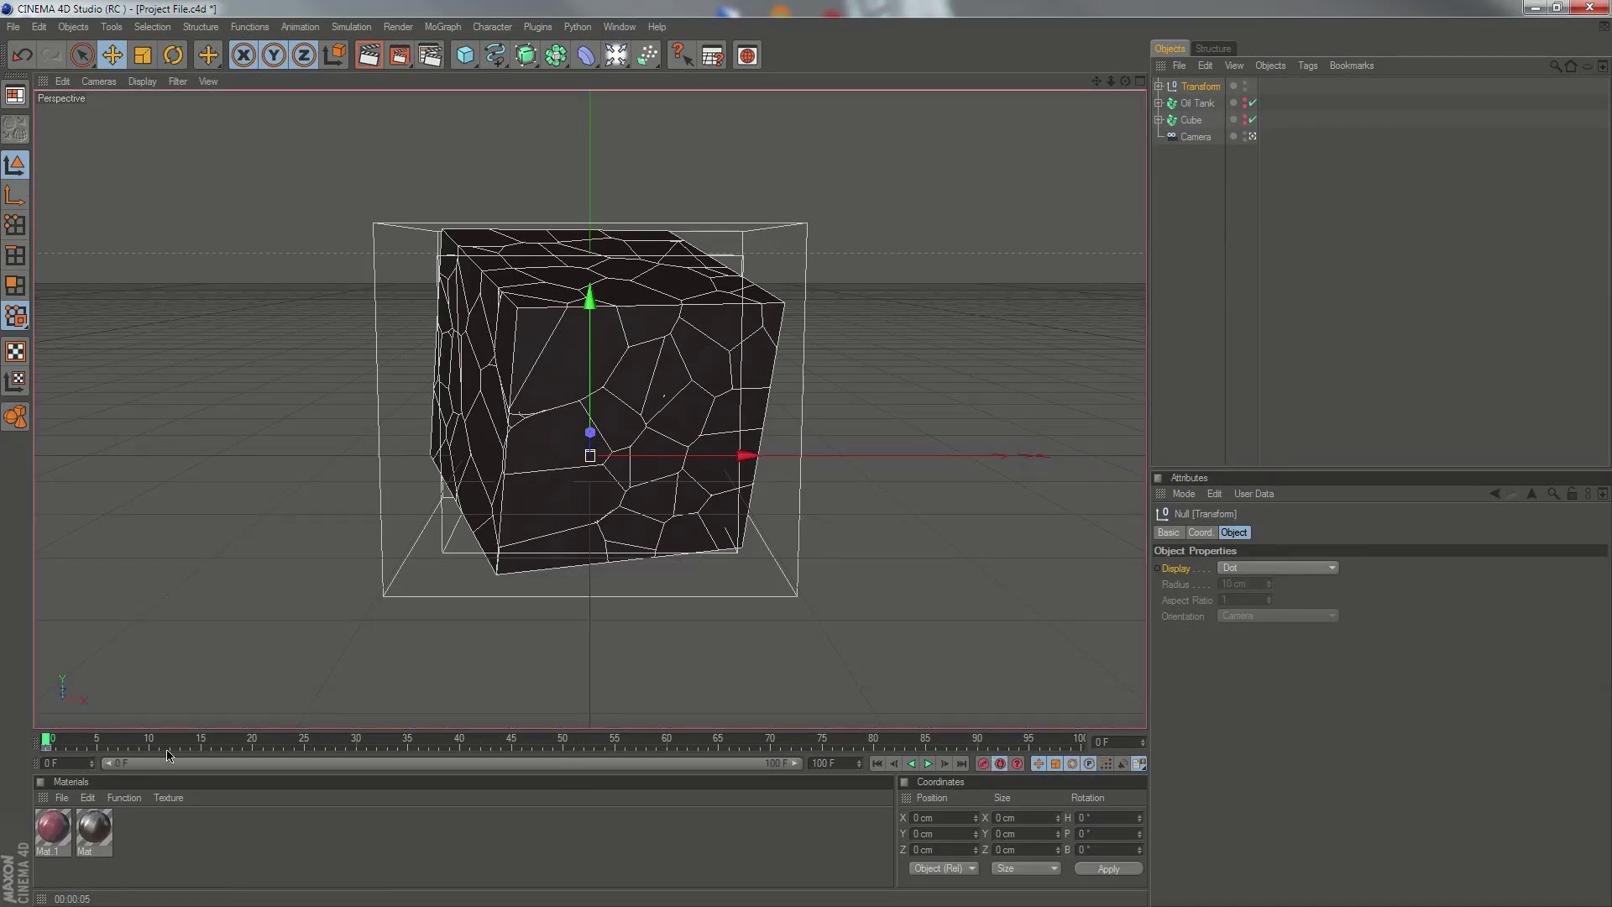
drag(250, 742, 981, 754)
Step: Rotate the Transform null around its heading and scrub back to check the spin
key(r)
drag(638, 472, 1385, 534)
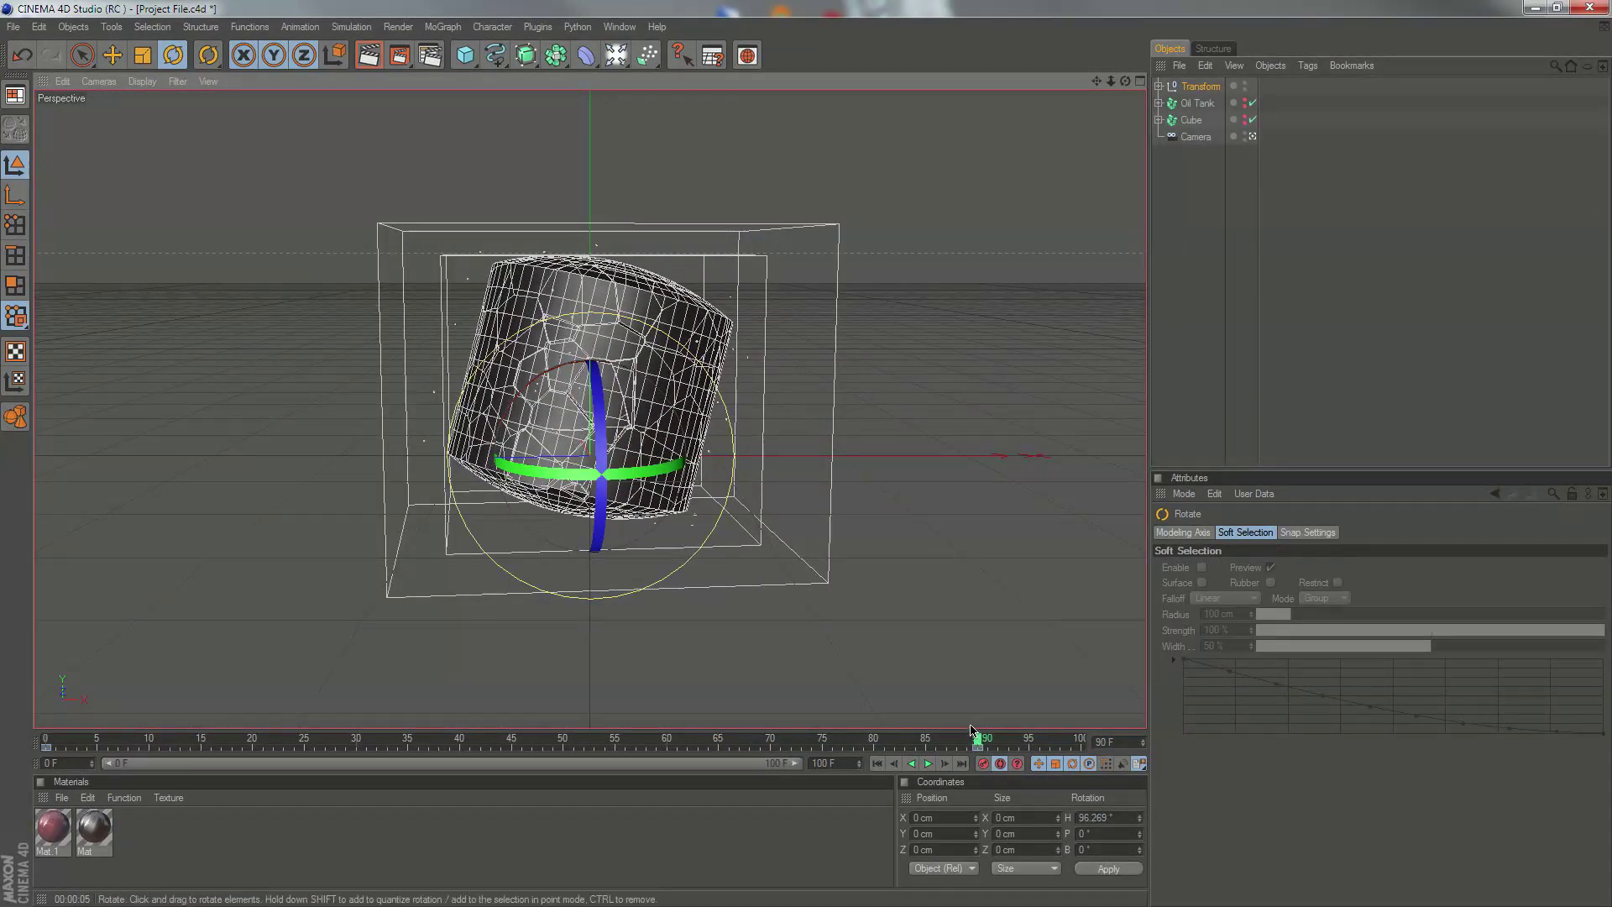
drag(914, 741, 894, 742)
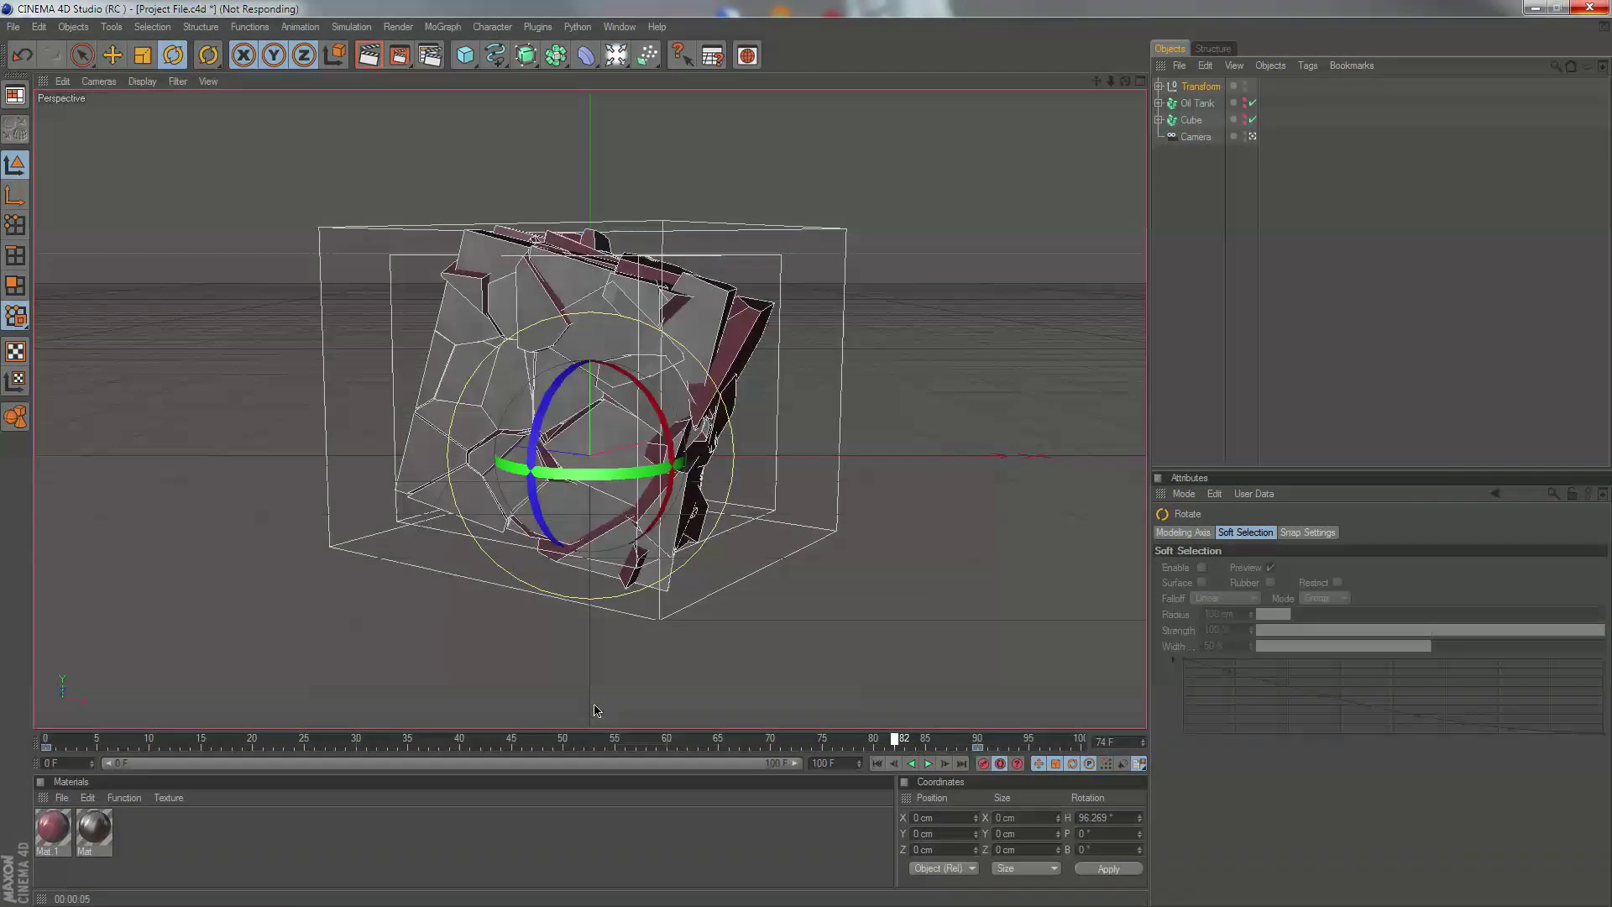
drag(681, 741, 978, 744)
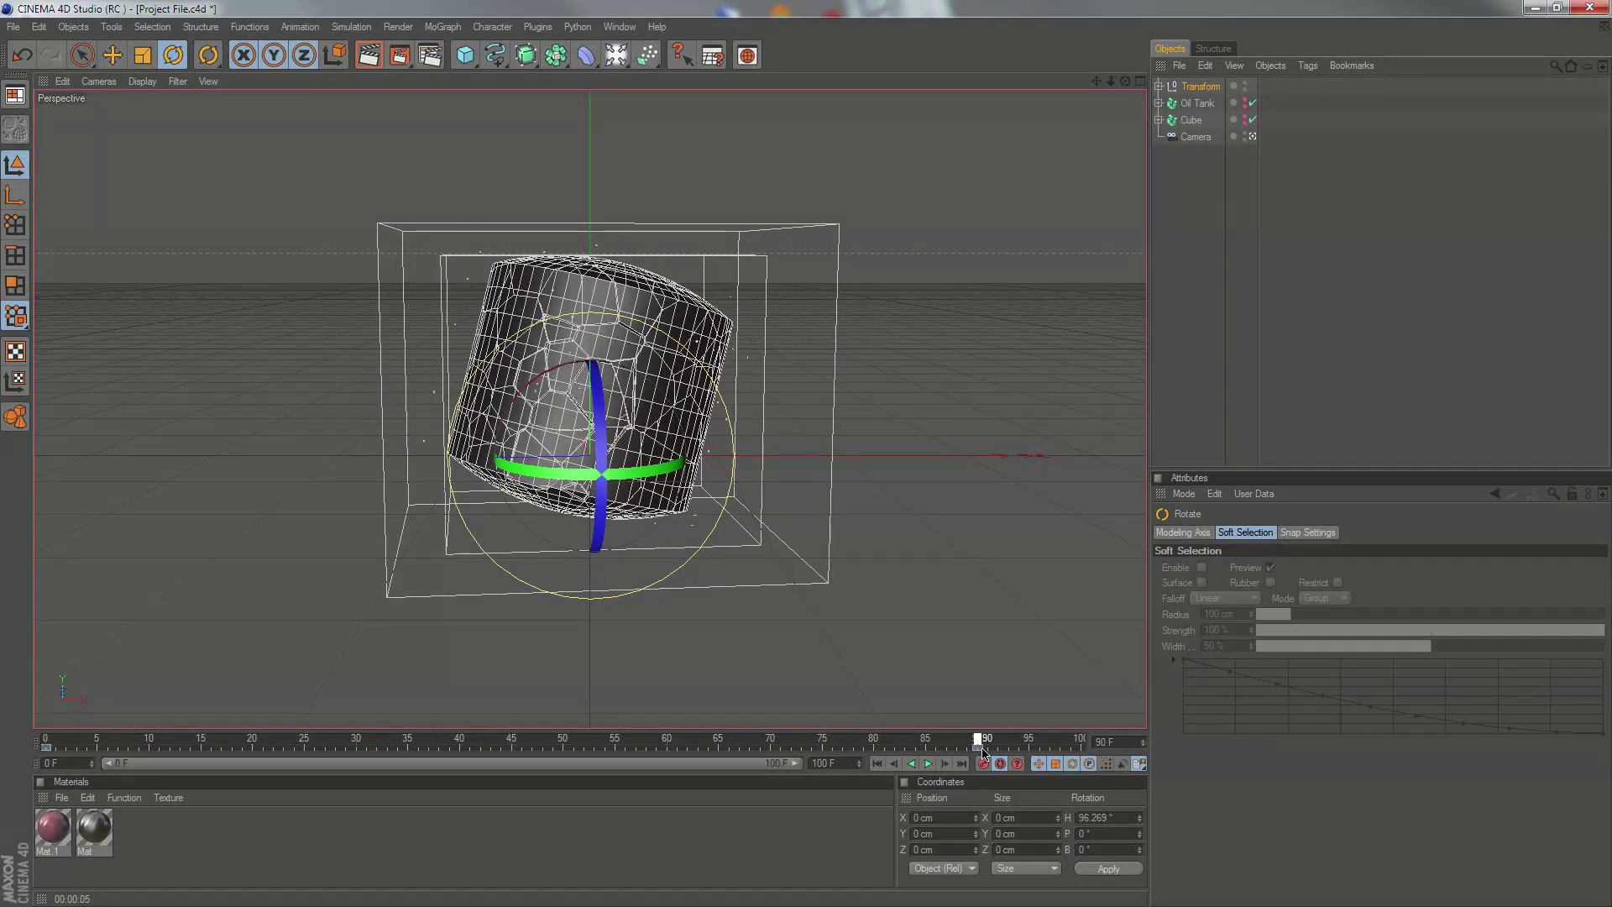
click(1081, 818)
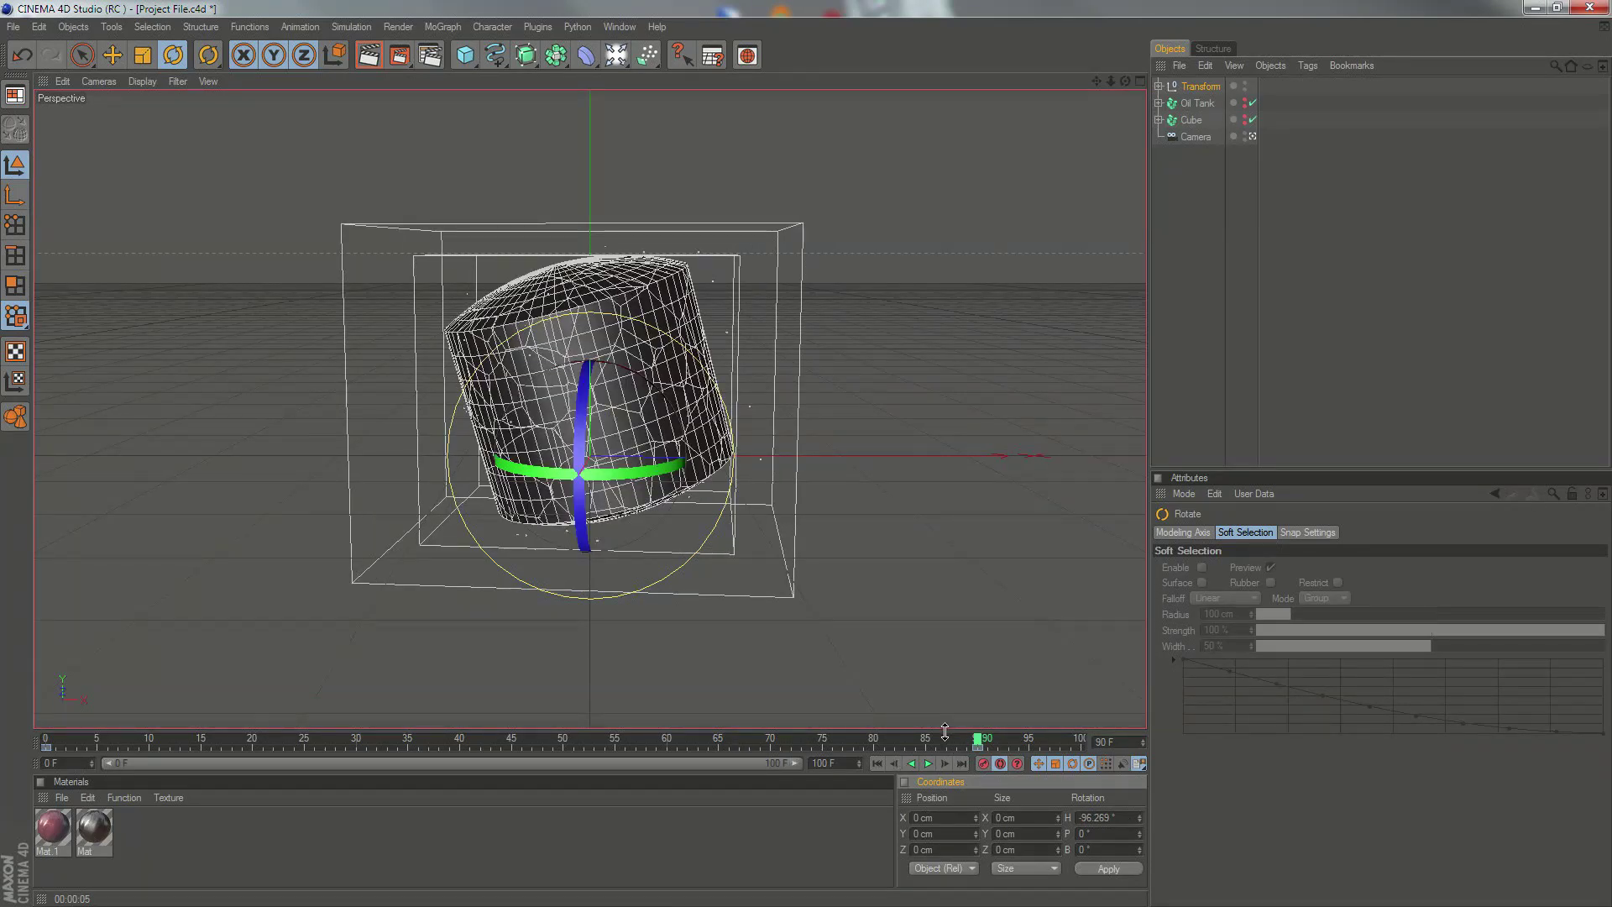
drag(912, 742, 687, 732)
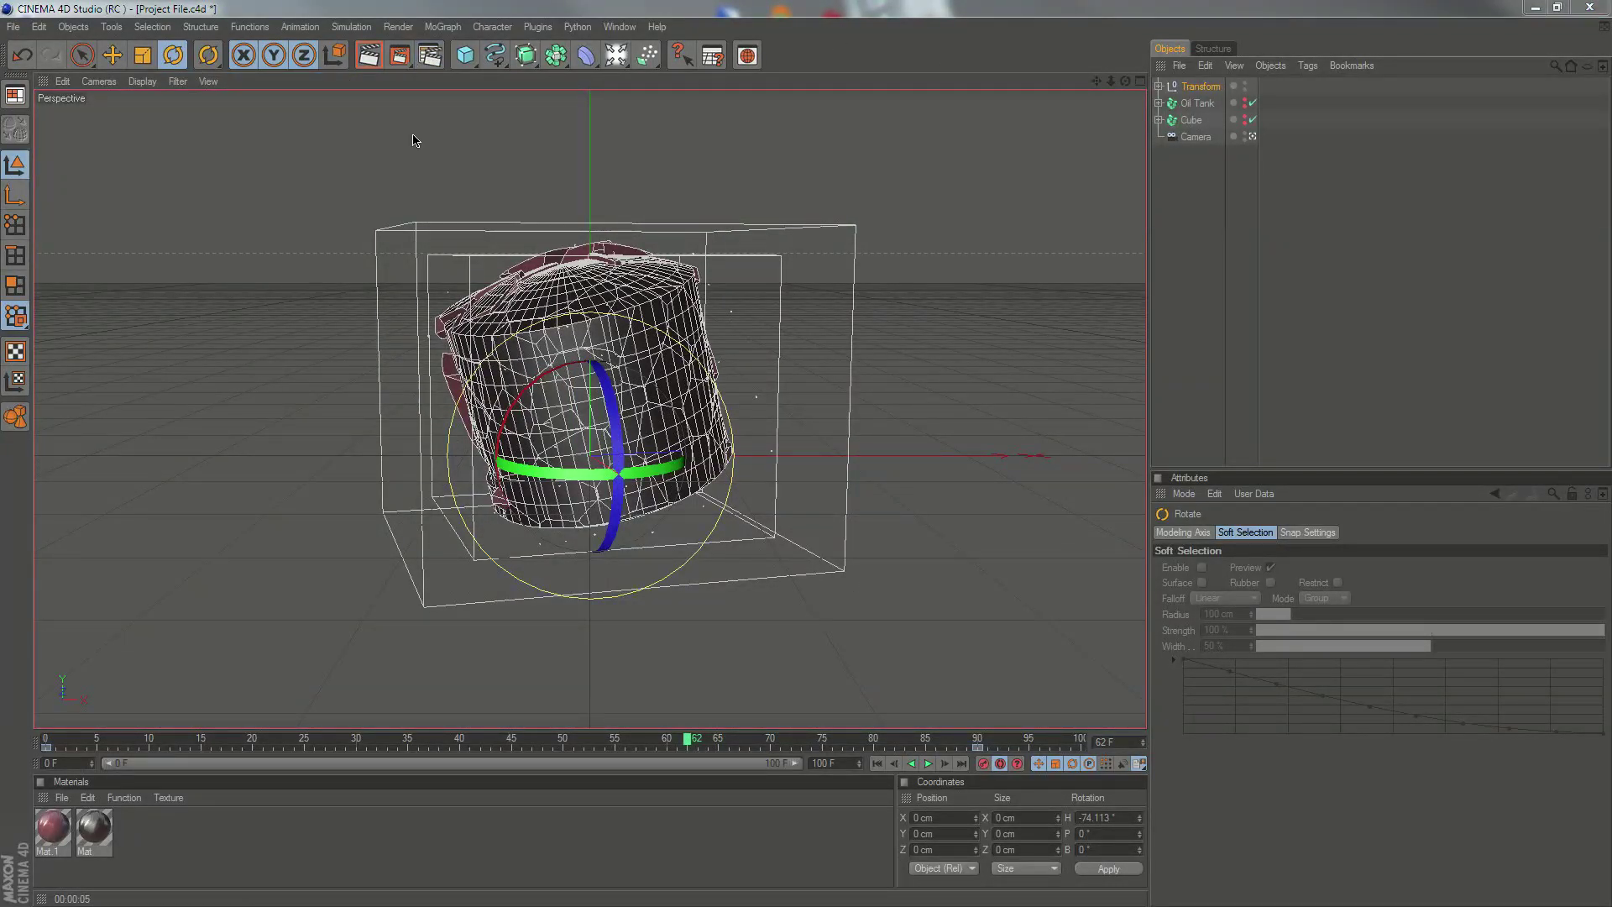
Step: Enable Object Glow and Ambient Occlusion in Render Settings, leaving Depth of Field off
key(ctrl+b)
drag(816, 252, 706, 241)
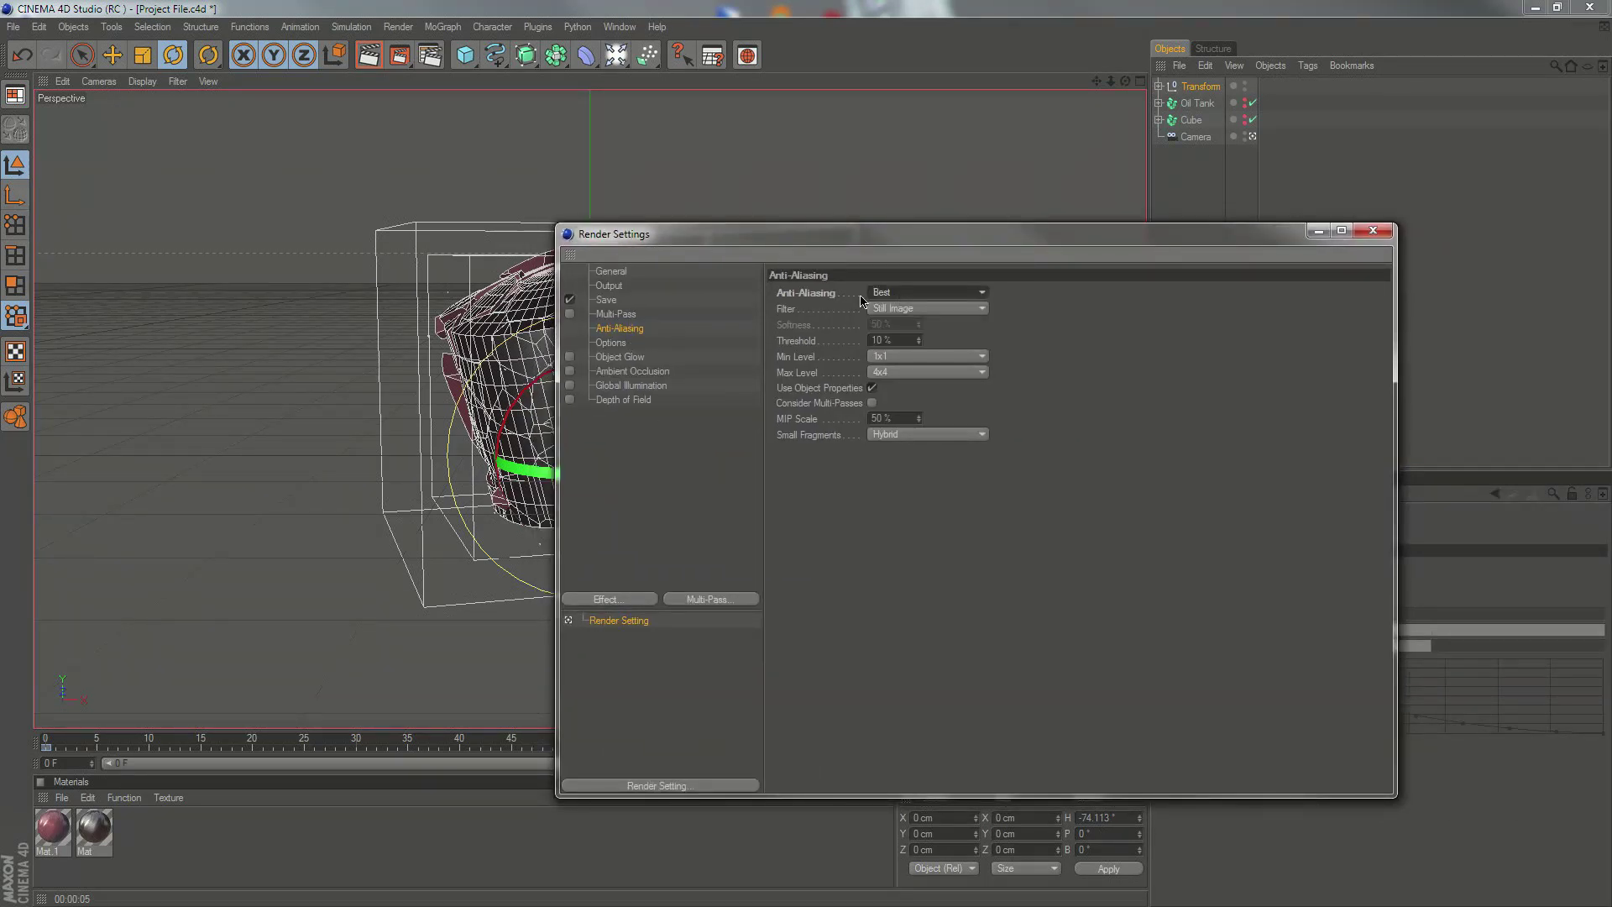
click(618, 358)
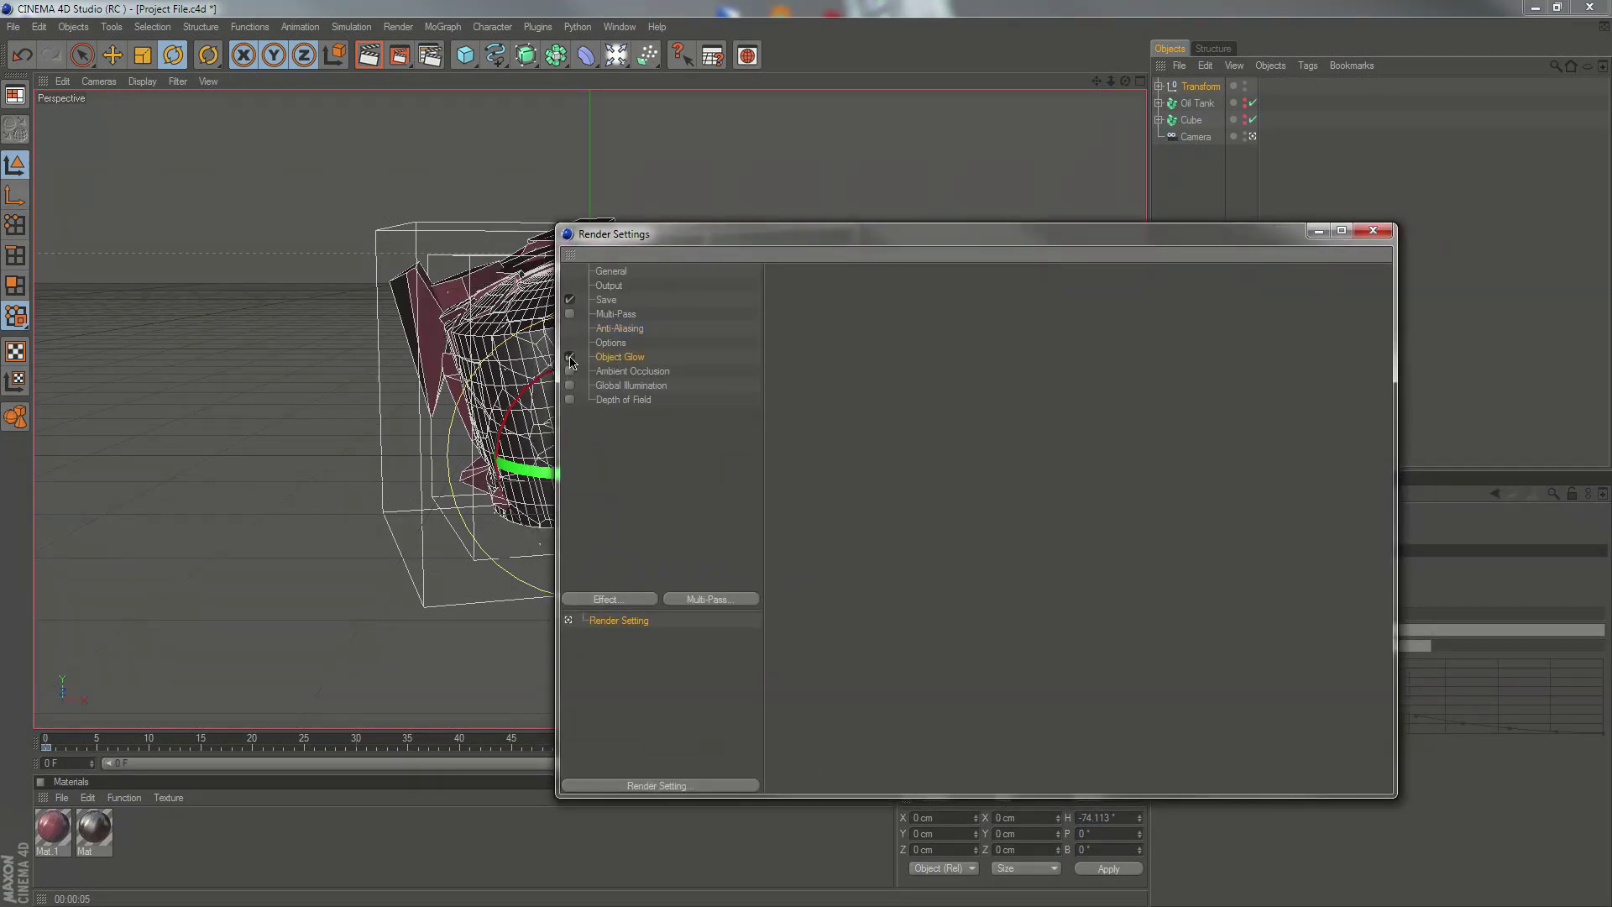
click(571, 400)
click(642, 401)
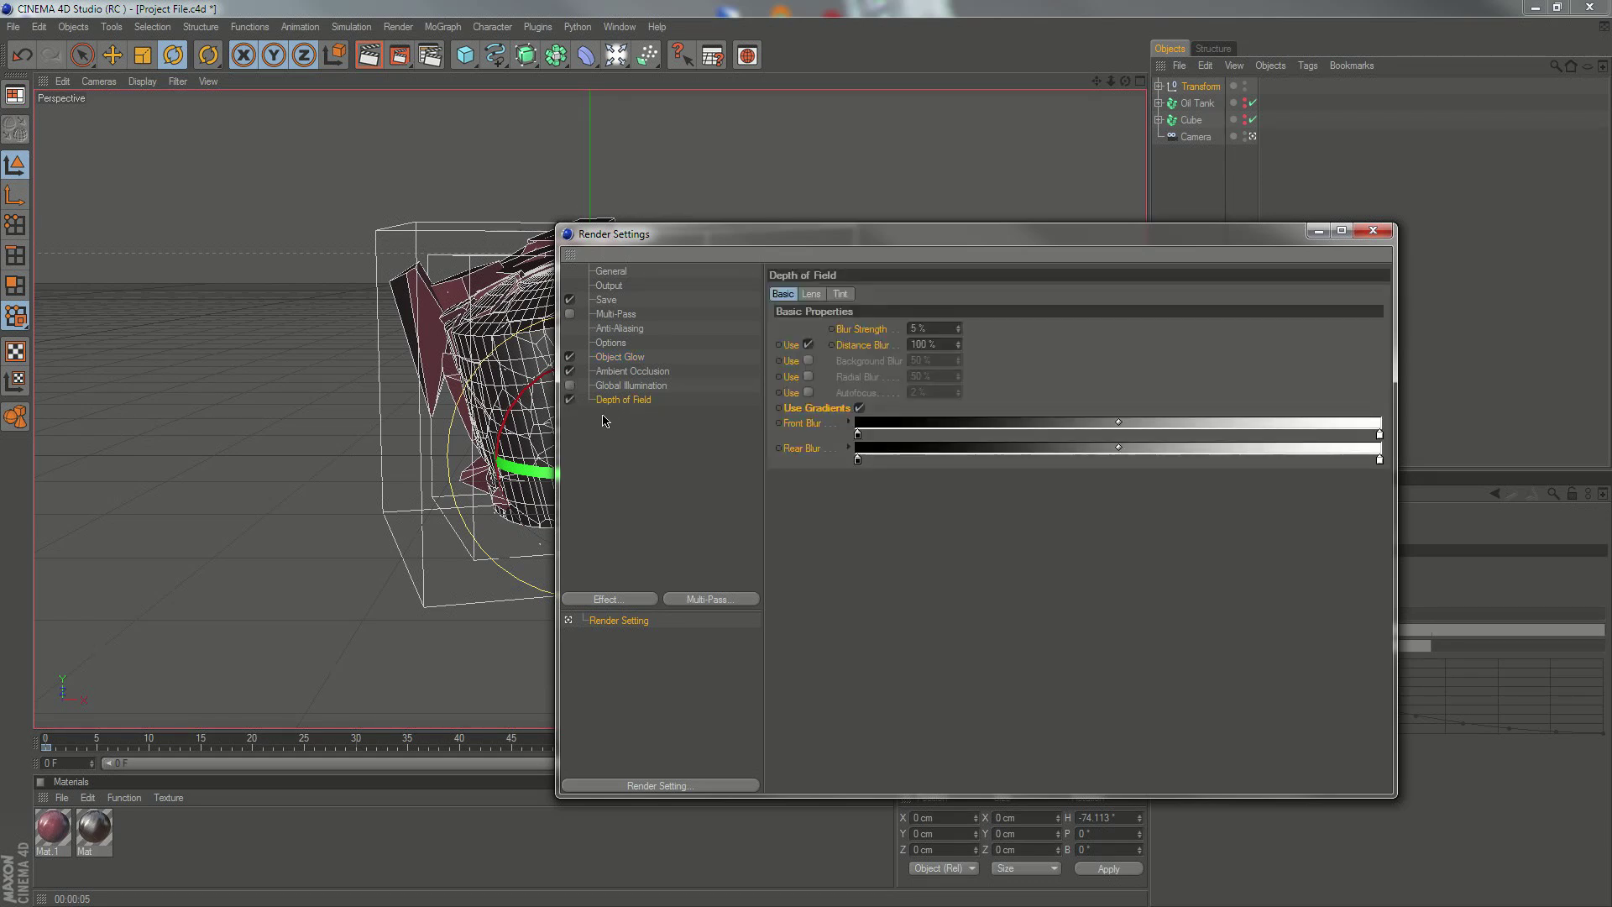
click(570, 400)
drag(855, 233, 929, 215)
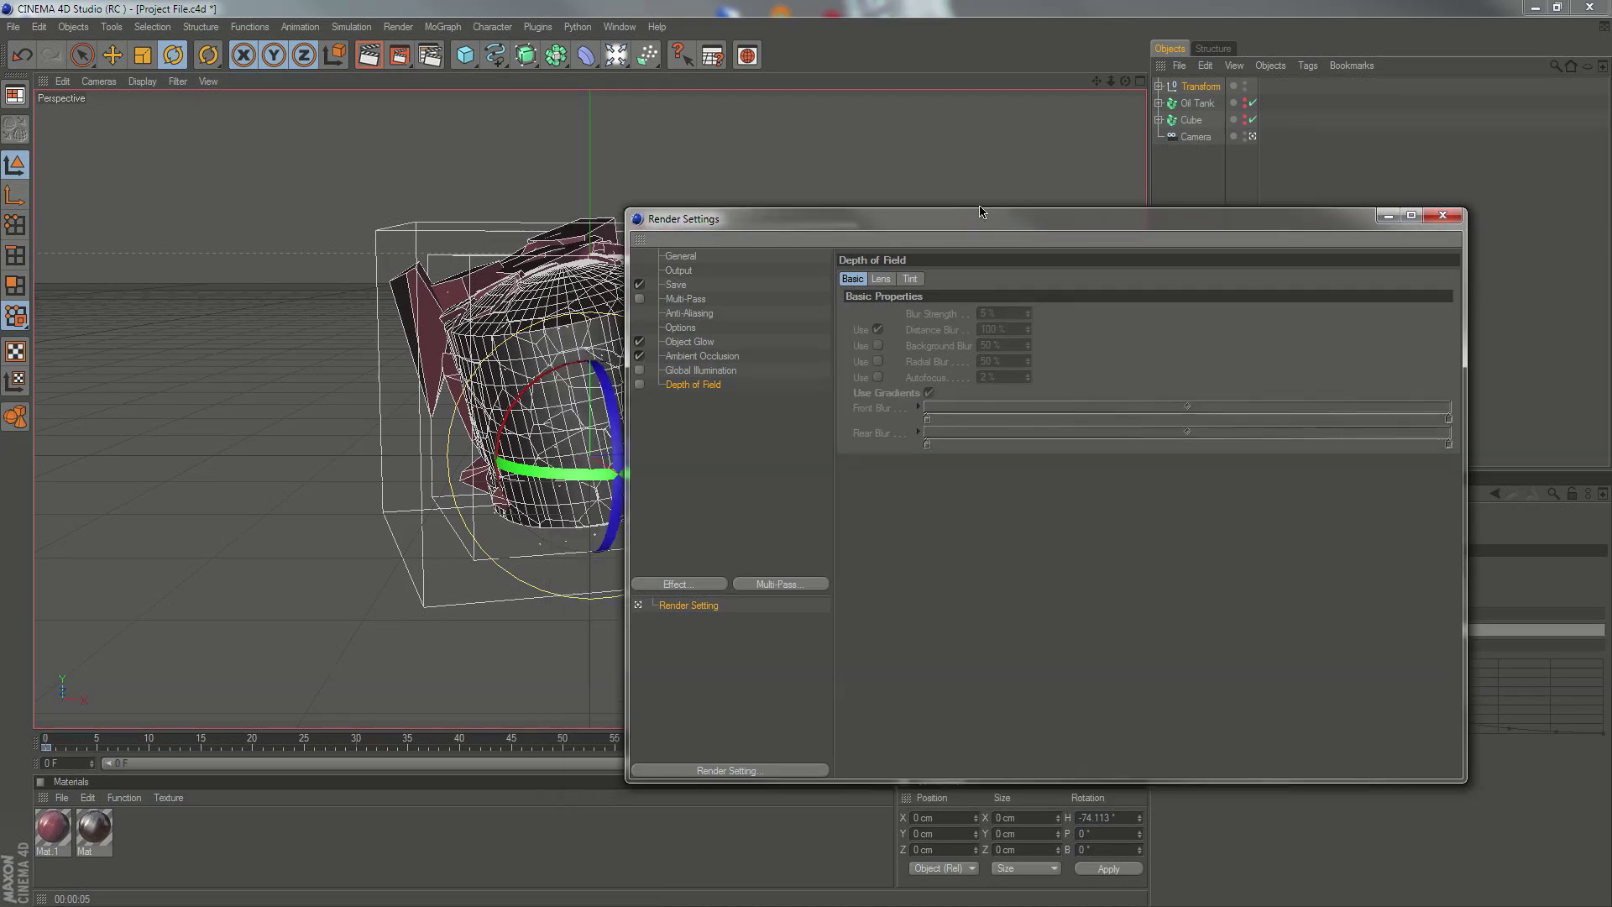
click(1447, 212)
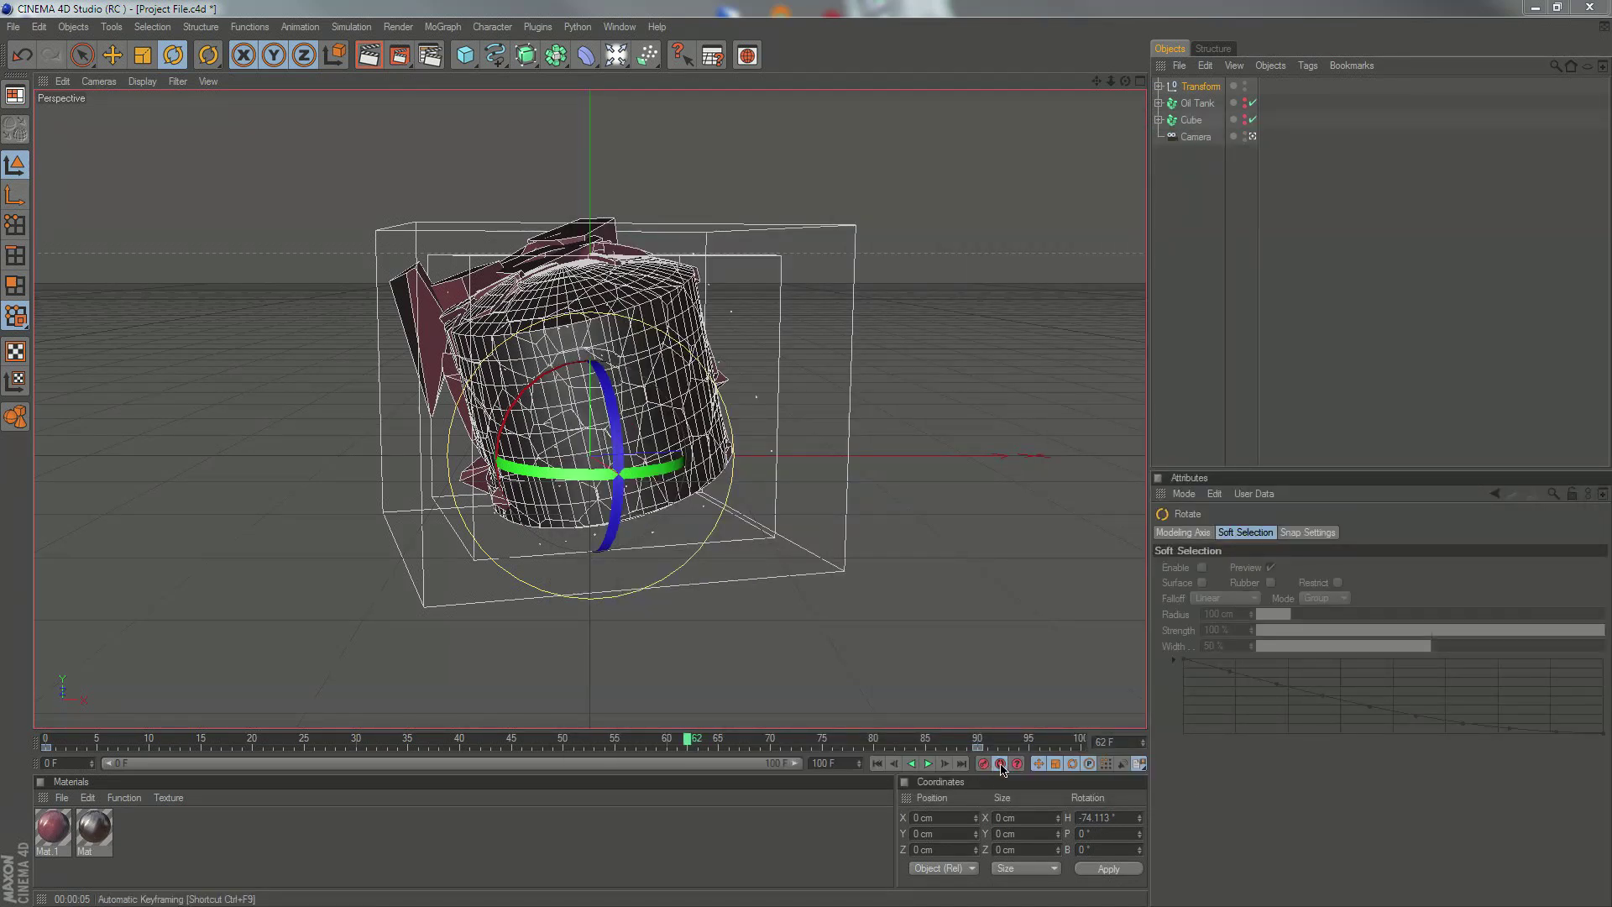